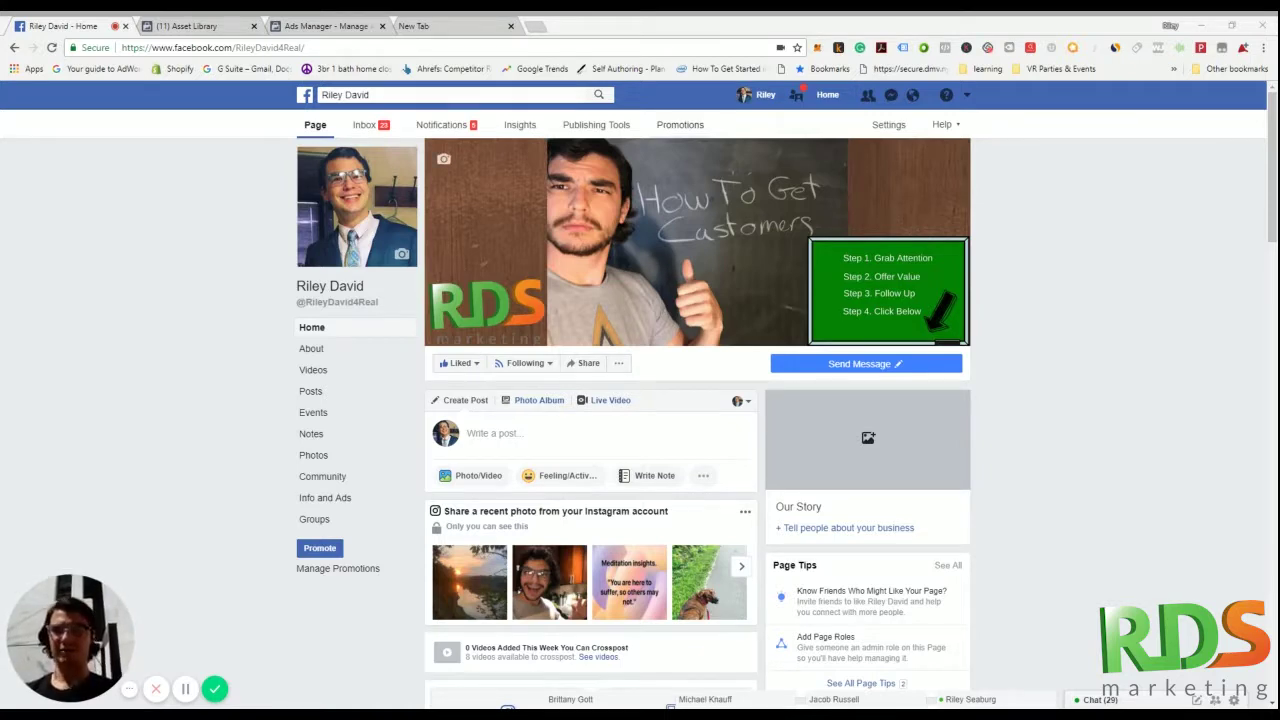
# Open the page's promotions overview and review its advertising summary and recent ads
pyautogui.click(677, 128)
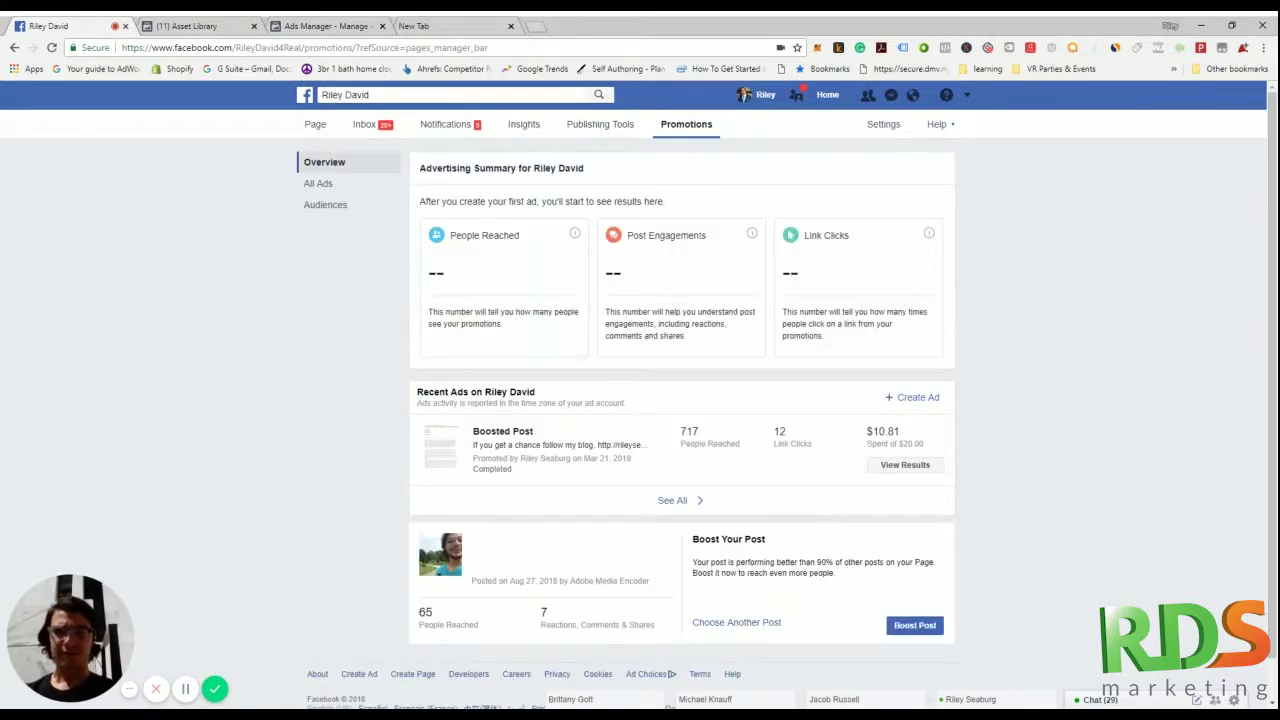
pyautogui.scroll(-1, 680, 400)
pyautogui.scroll(1, 680, 400)
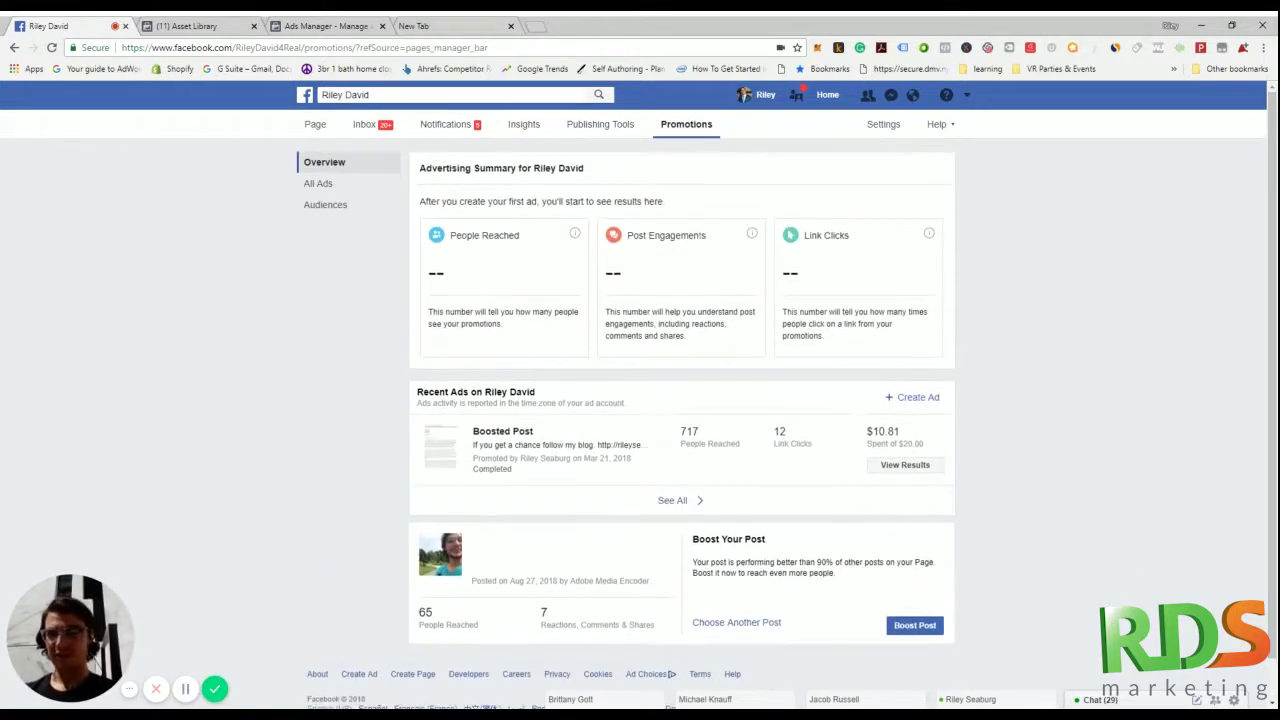
pyautogui.scroll(-1, 680, 400)
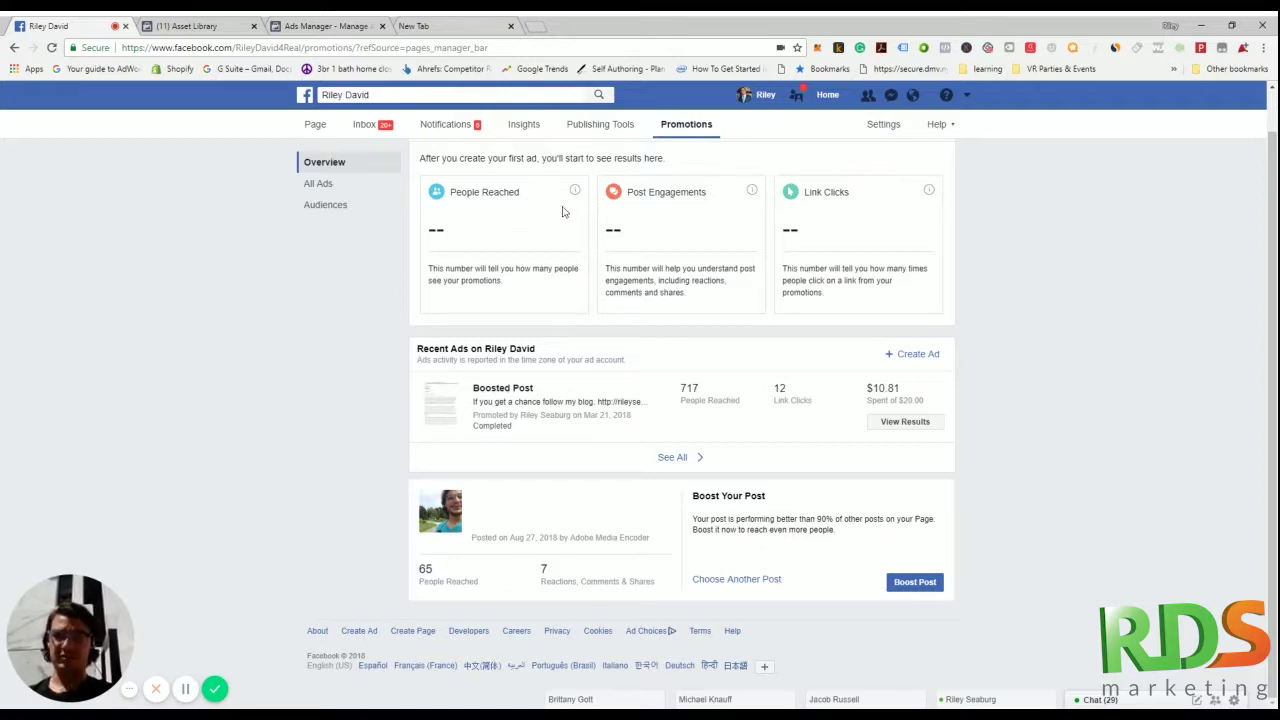
# Open the page's Info and Ads section and read the full text of the active sponsored video ad
pyautogui.click(315, 125)
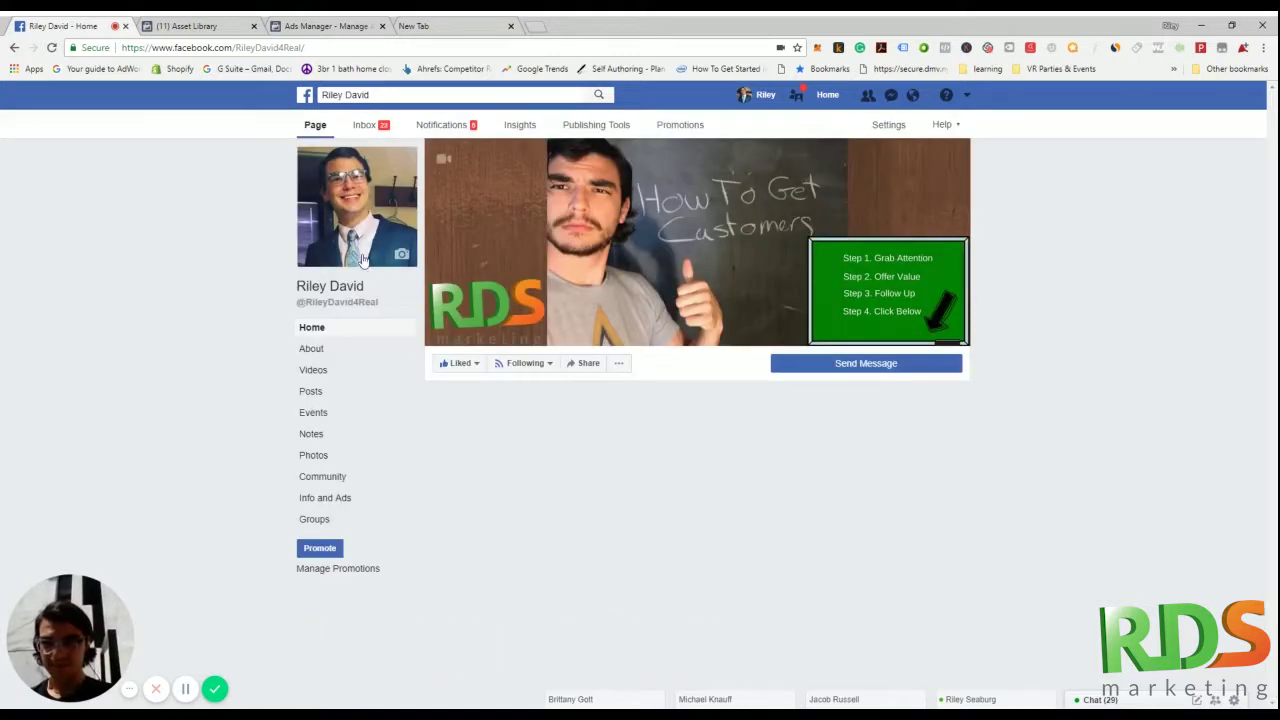
pyautogui.click(327, 497)
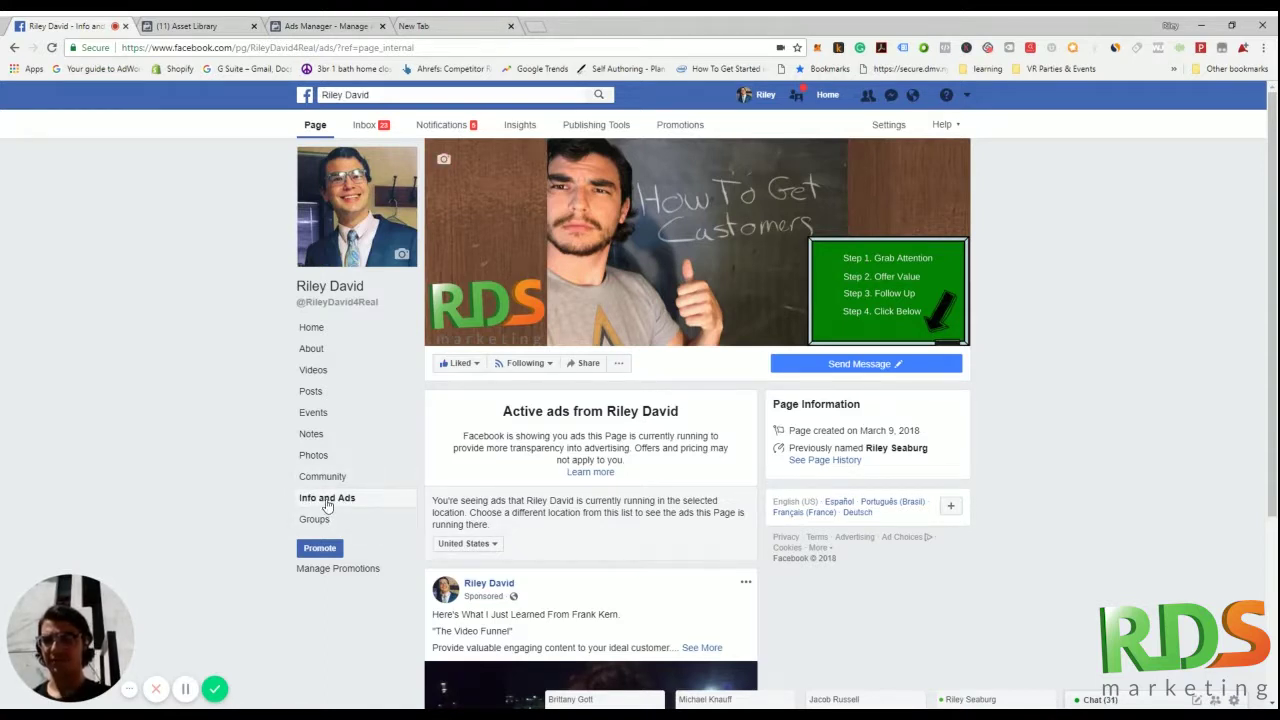
pyautogui.scroll(-2, 456, 497)
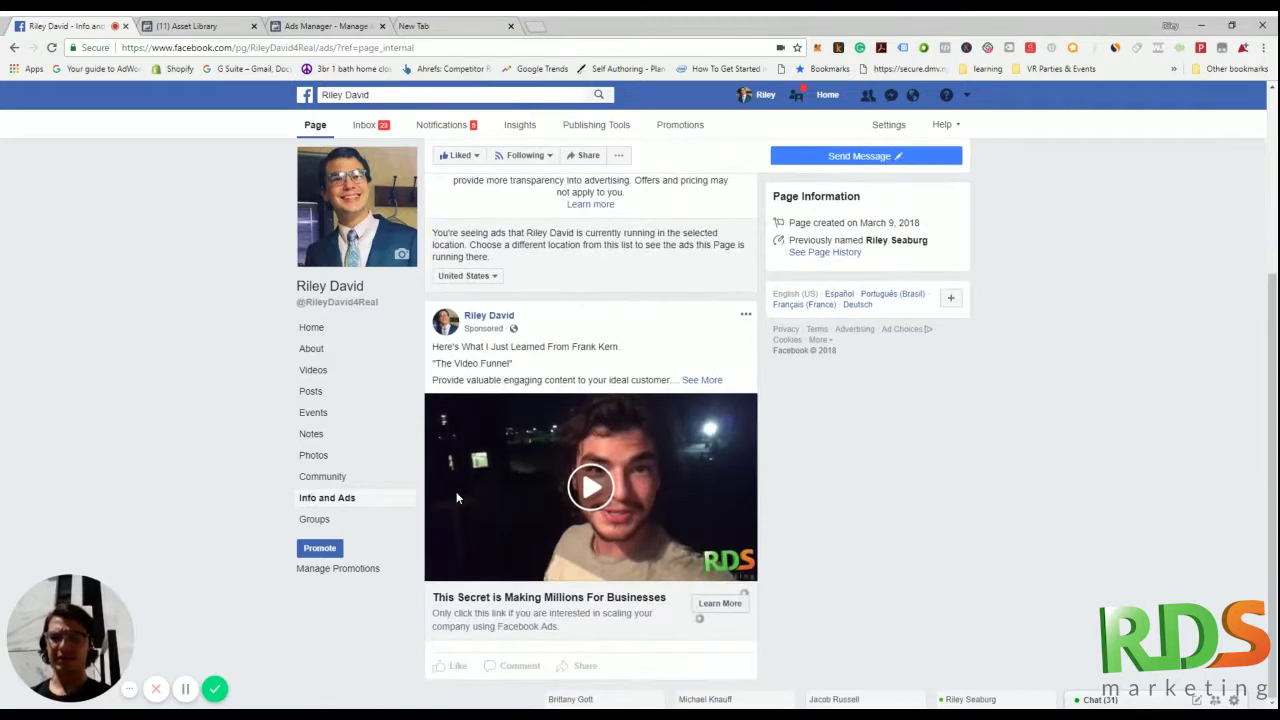
pyautogui.scroll(2, 524, 366)
pyautogui.scroll(-2, 522, 366)
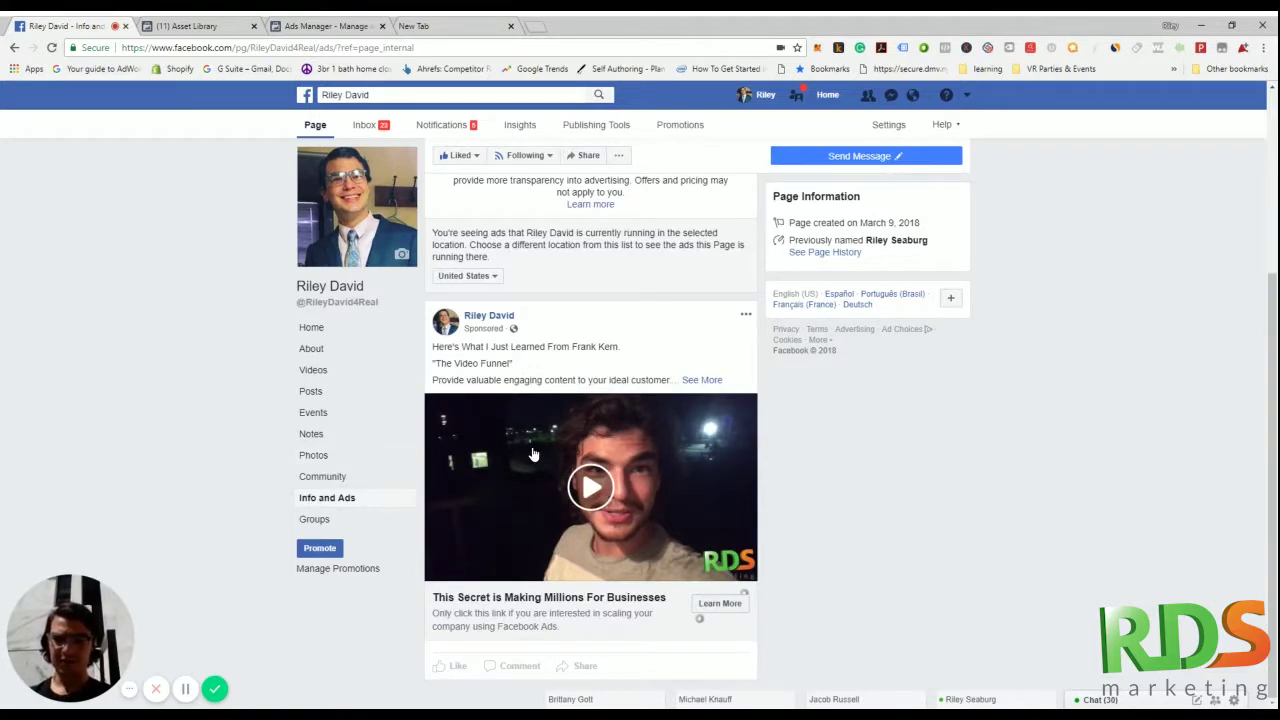
pyautogui.scroll(2, 538, 545)
pyautogui.scroll(-2, 538, 545)
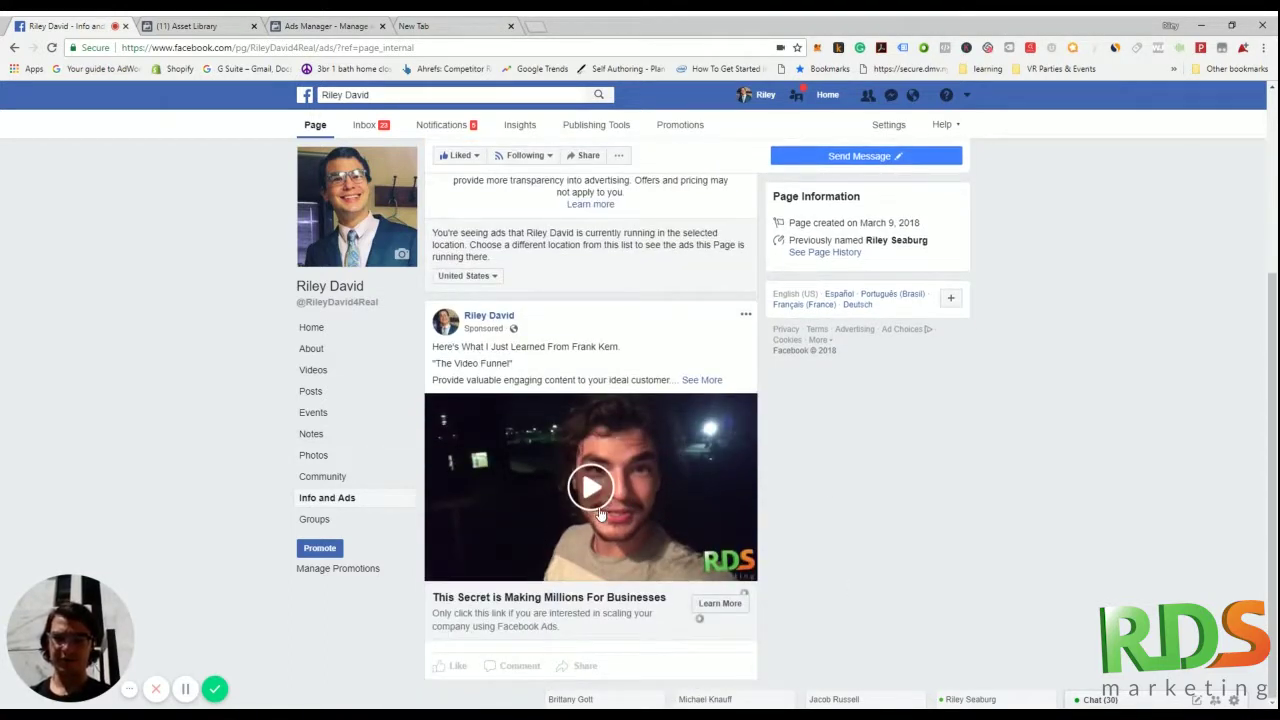
pyautogui.click(704, 381)
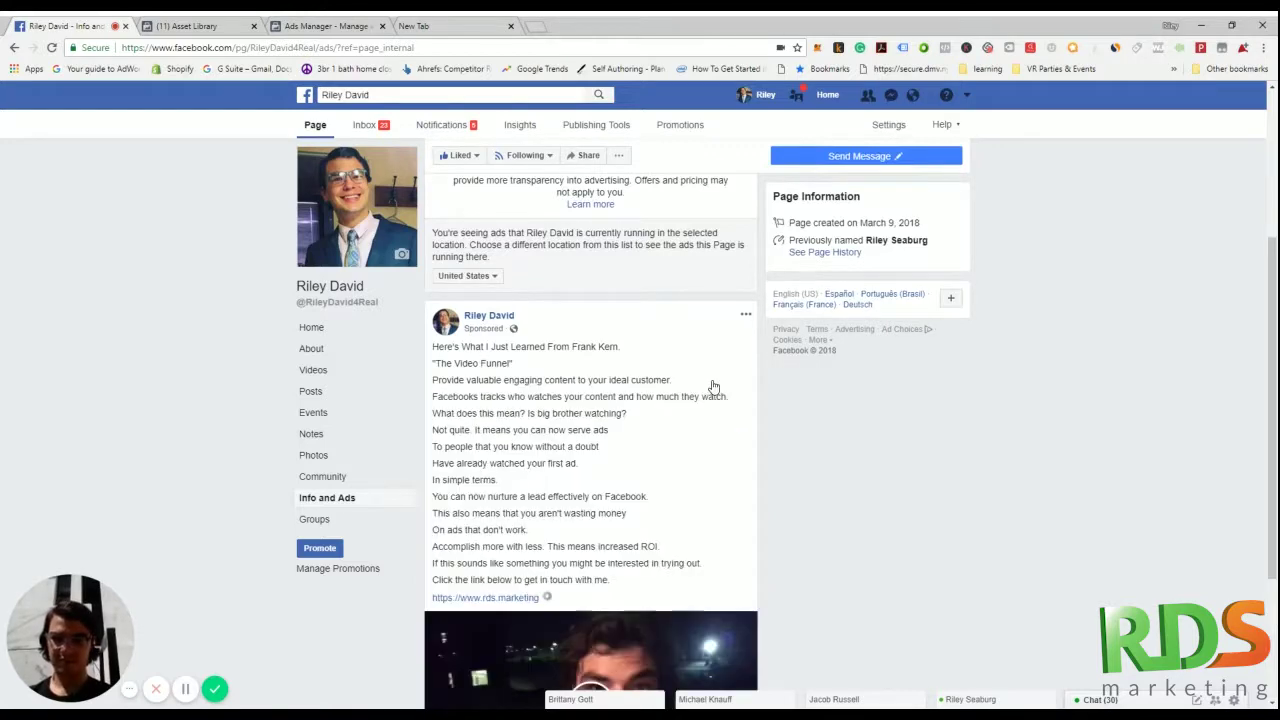
pyautogui.scroll(-2, 655, 470)
pyautogui.scroll(5, 655, 468)
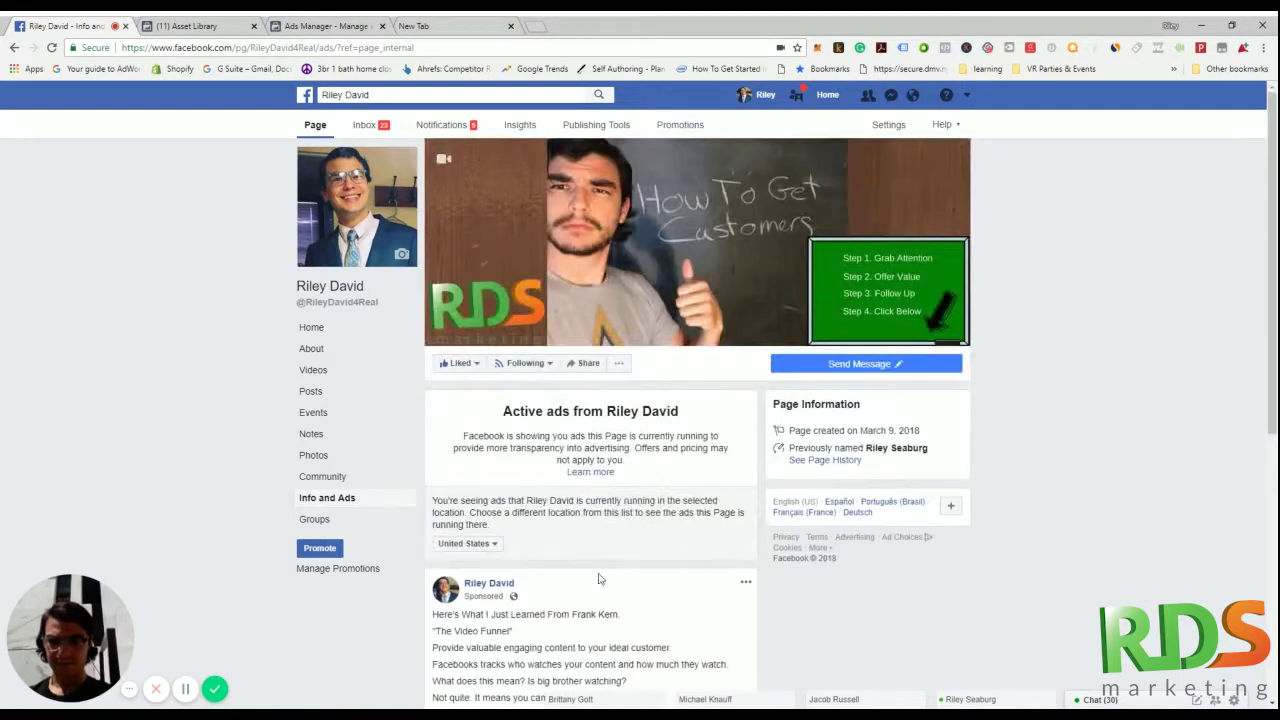
pyautogui.scroll(-2, 648, 545)
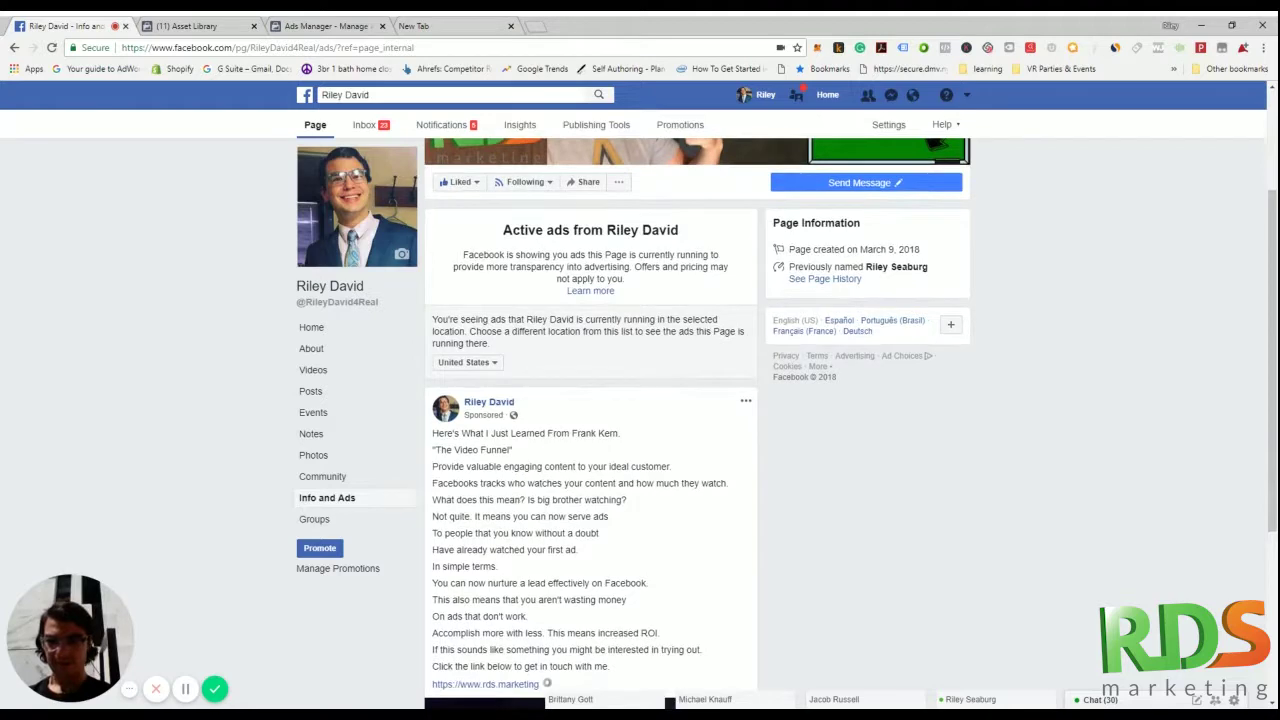
pyautogui.scroll(2, 786, 423)
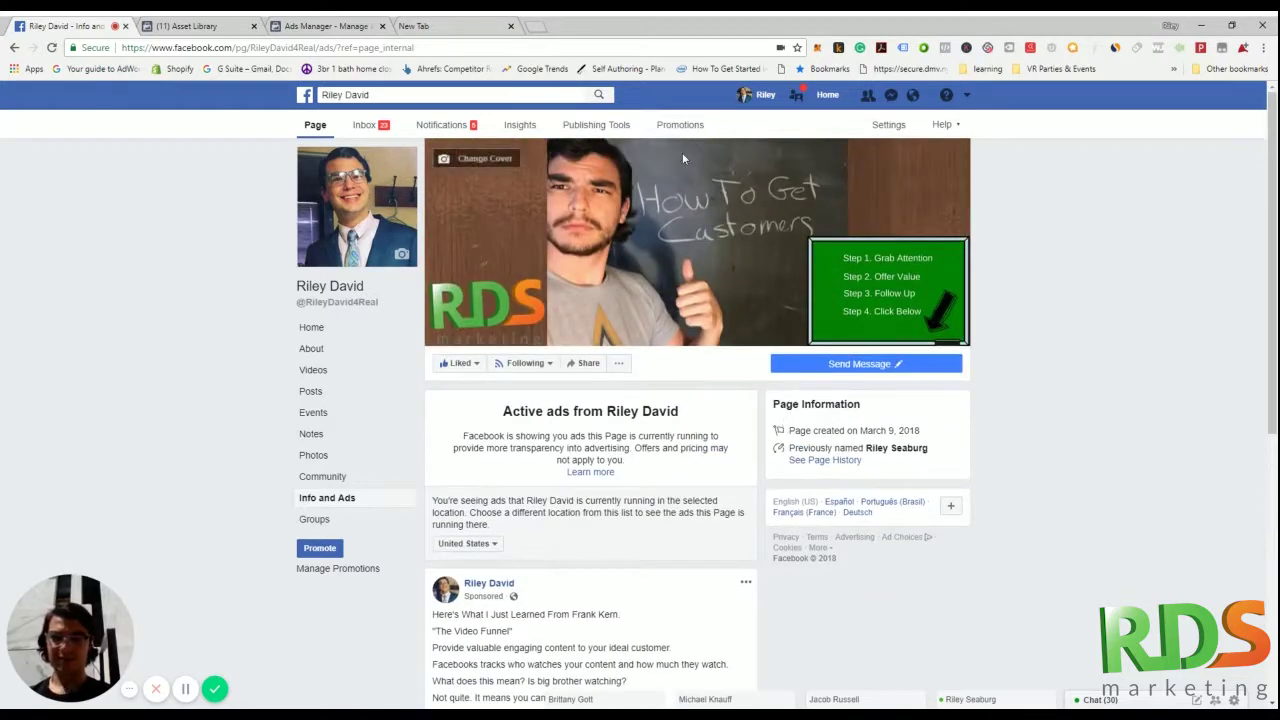
# Check the complete list of the page's promoted ads and open its list of published posts
pyautogui.click(666, 130)
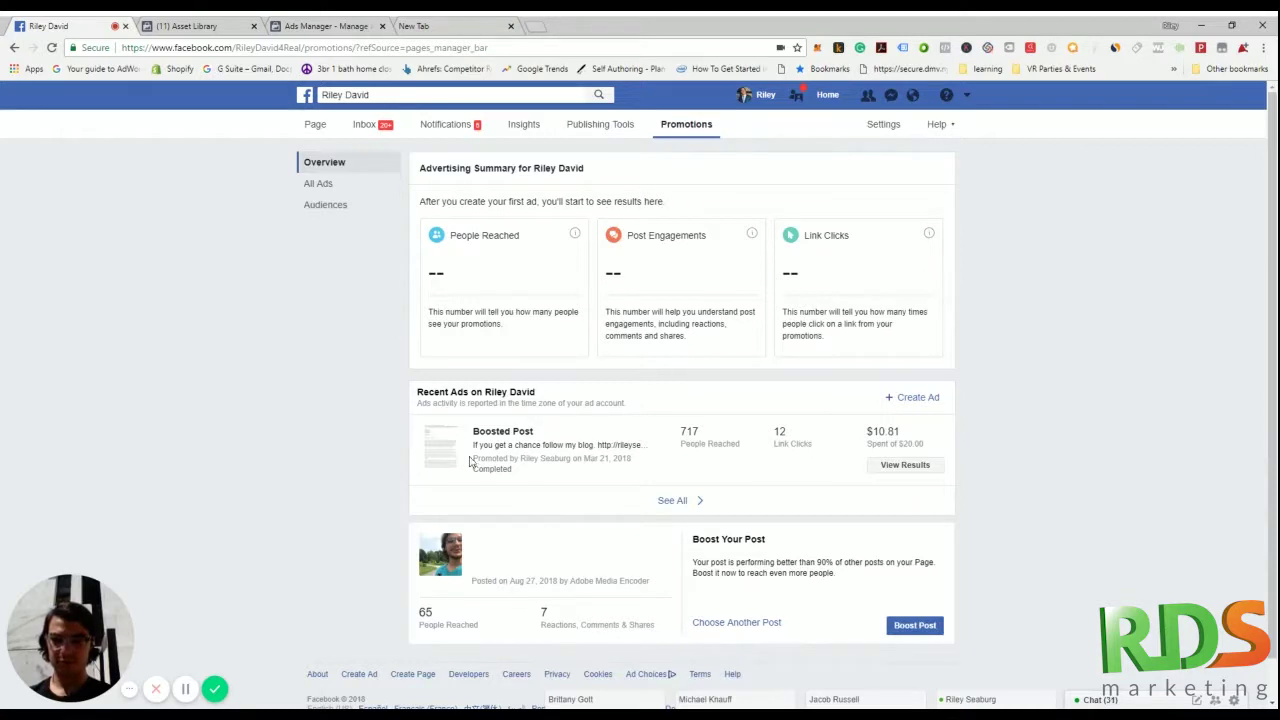
pyautogui.click(666, 504)
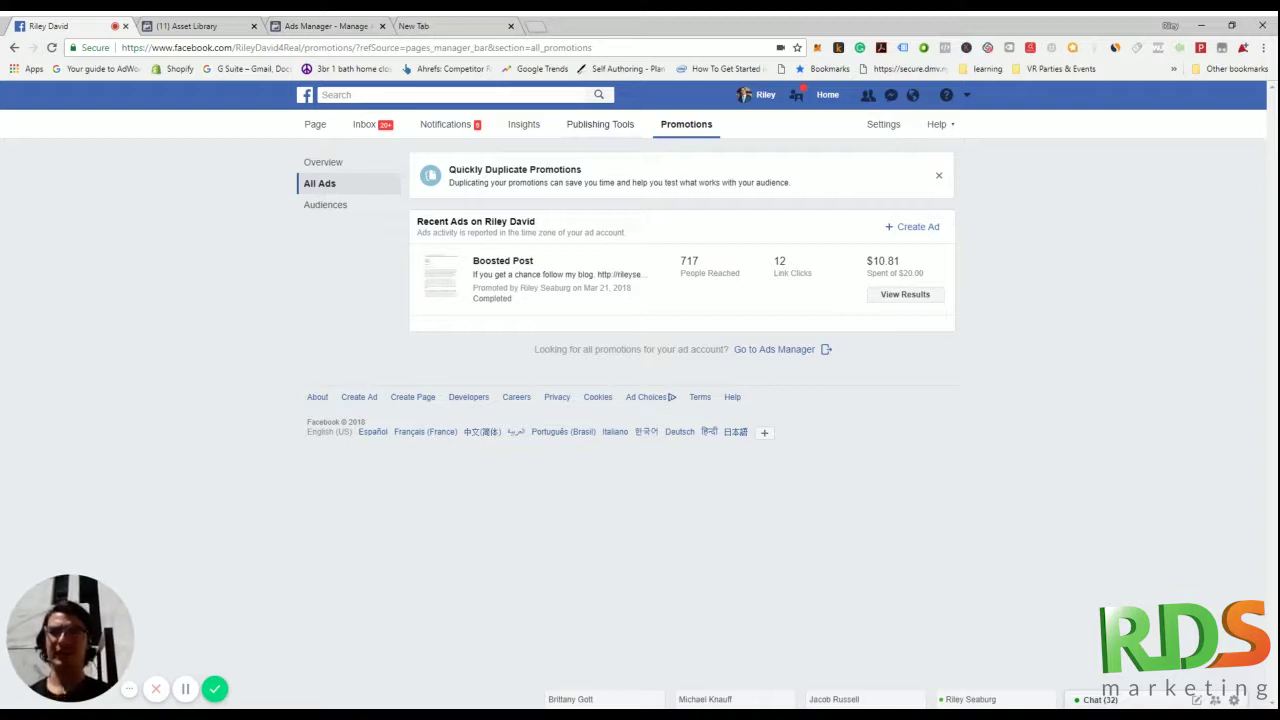
pyautogui.click(596, 127)
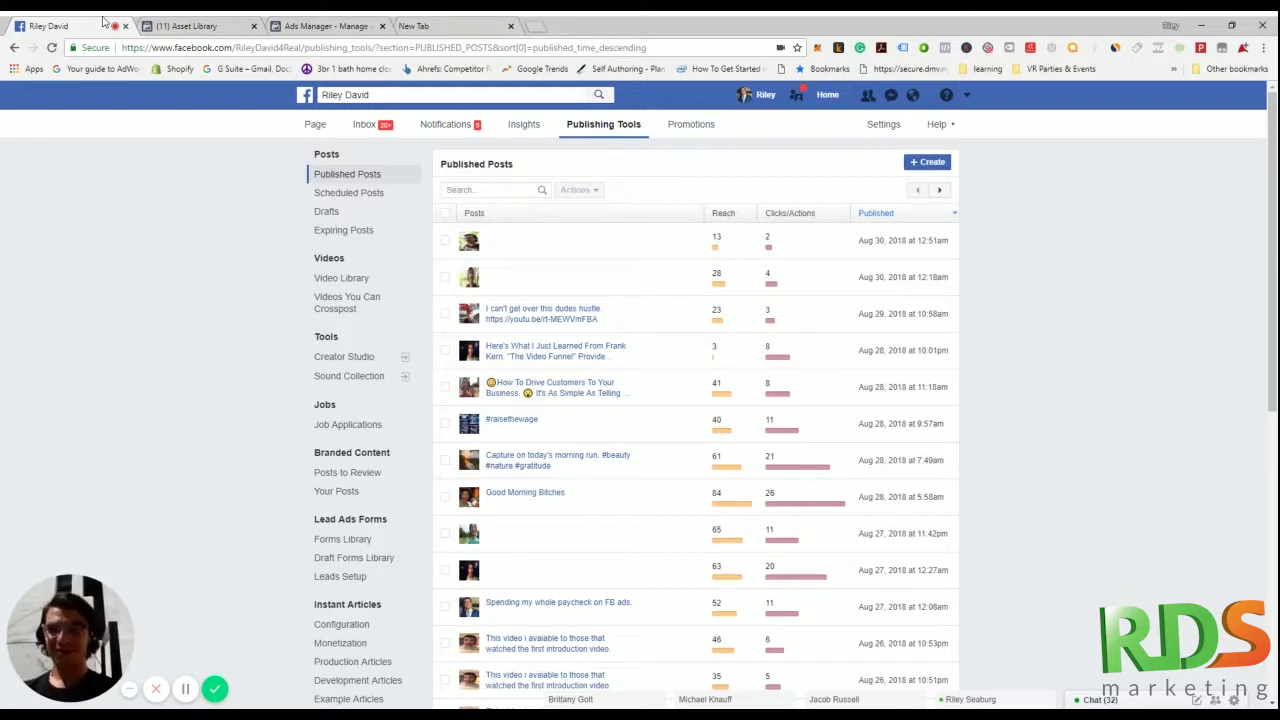
# Load business.facebook.com in the empty browser tab and choose the RDS Ventures LLC business
pyautogui.click(440, 24)
pyautogui.write('busine')
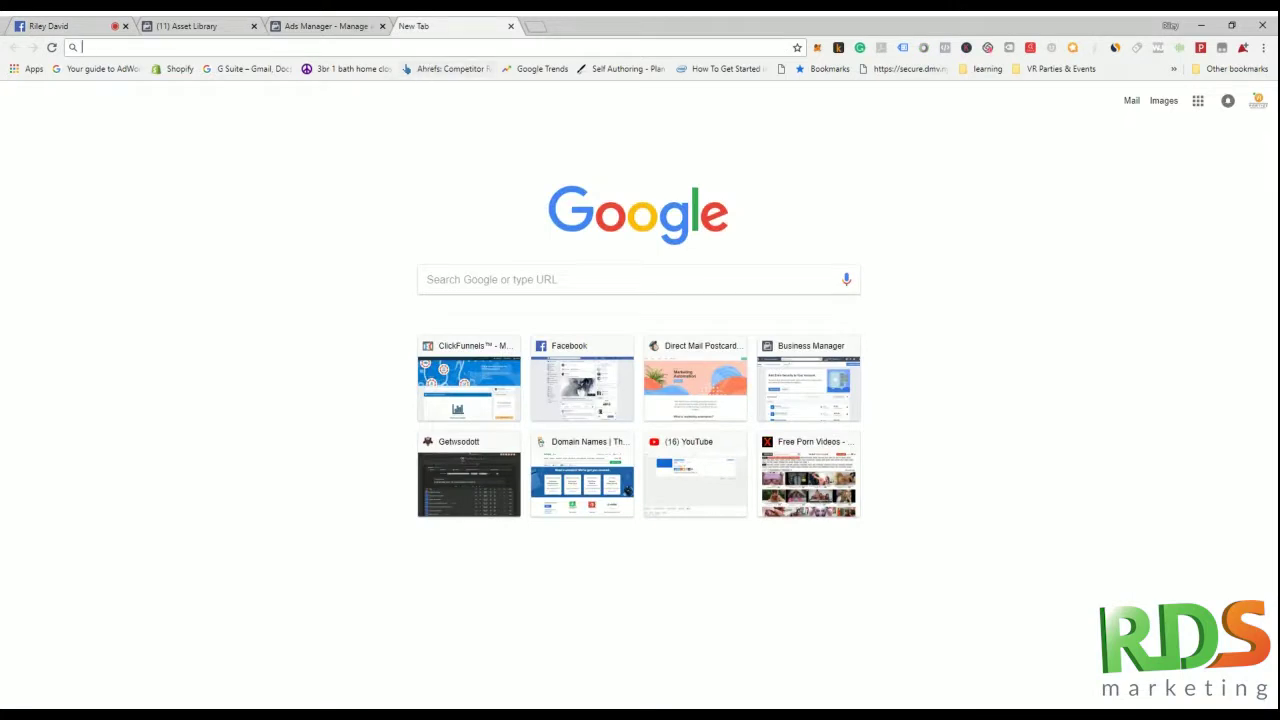
pyautogui.write('ss.facebook')
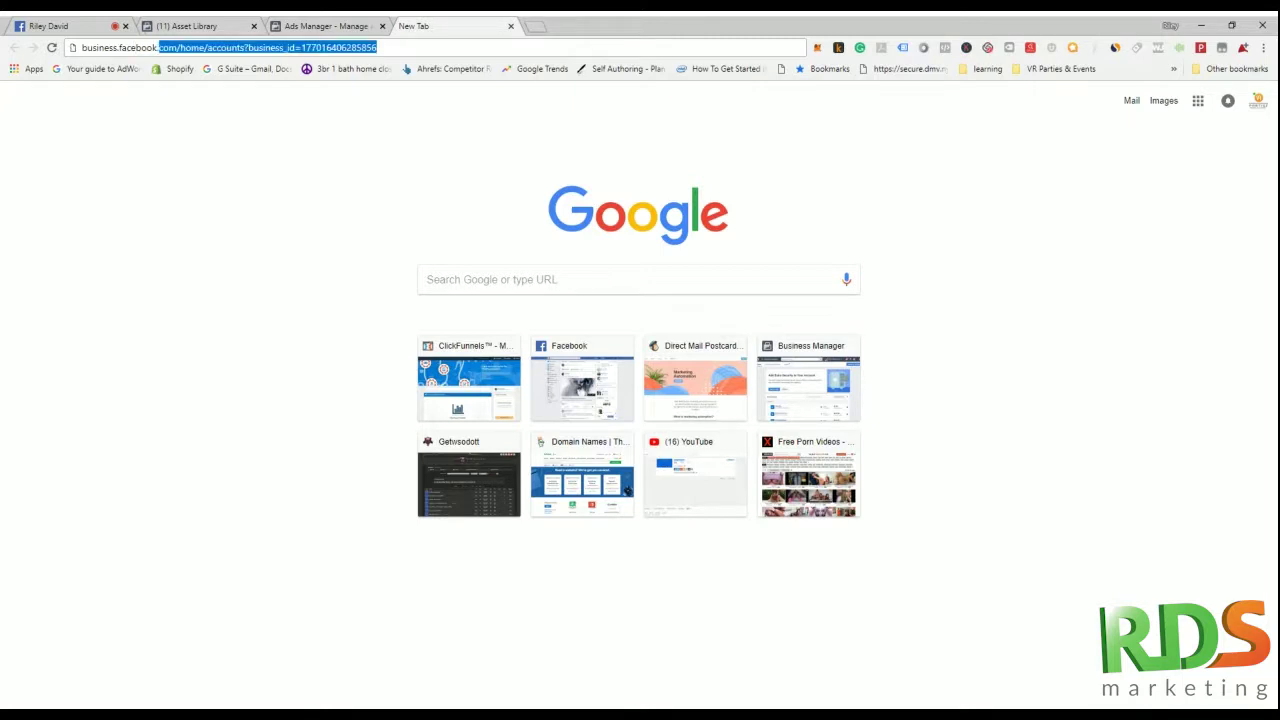
pyautogui.write('.com/')
pyautogui.press('Return')
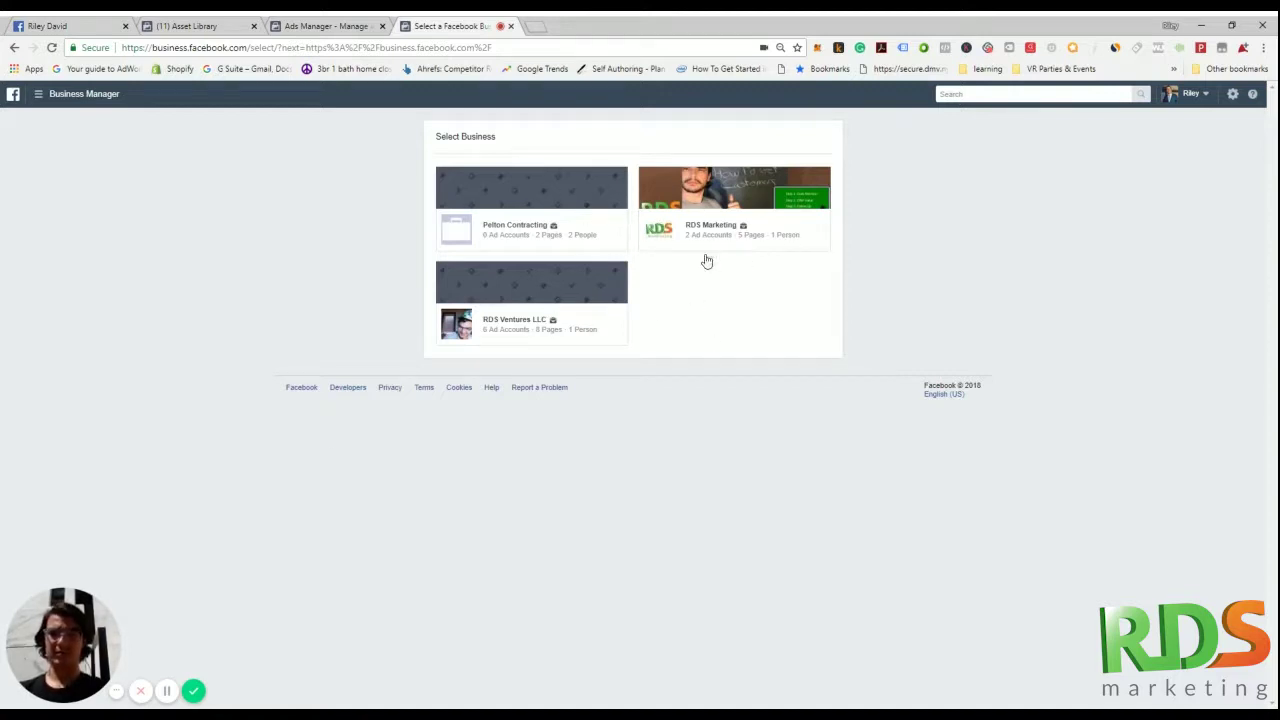
pyautogui.click(521, 322)
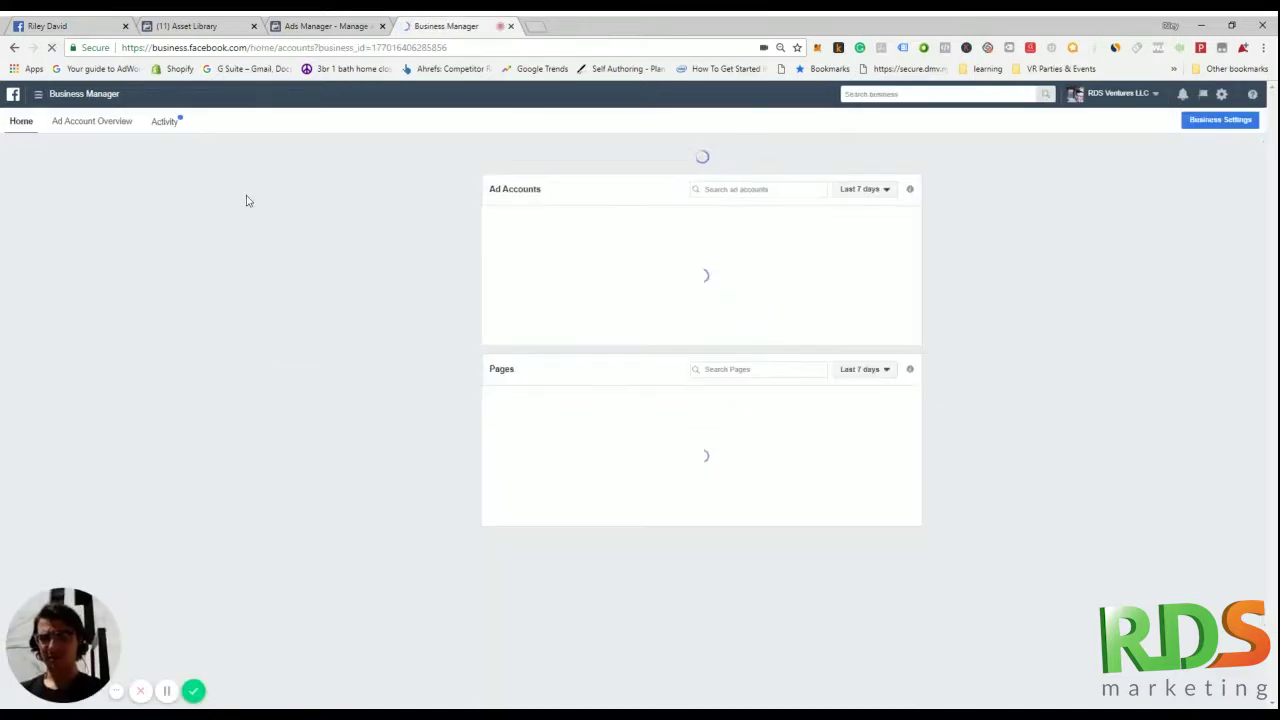
# Open the RDS Ventures LLC ad account in Ads Manager and hide the notice about removed detailed targeting options
pyautogui.scroll(-1, 550, 250)
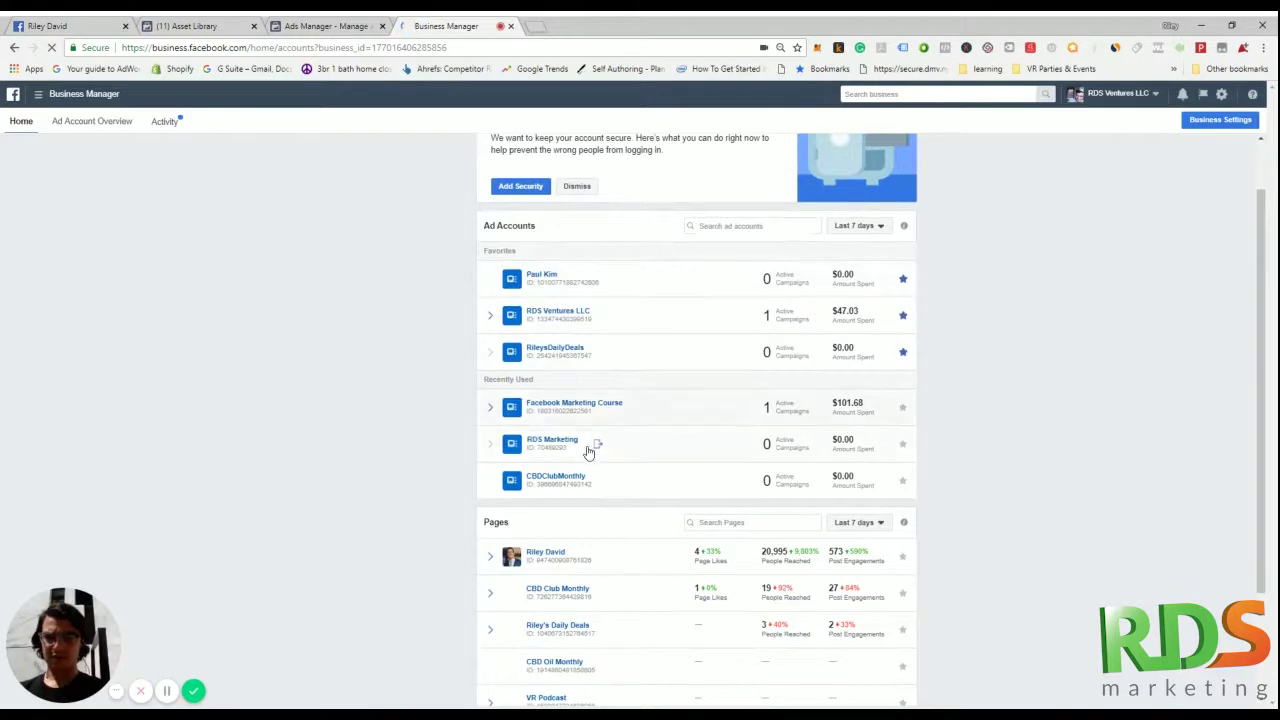
pyautogui.click(594, 331)
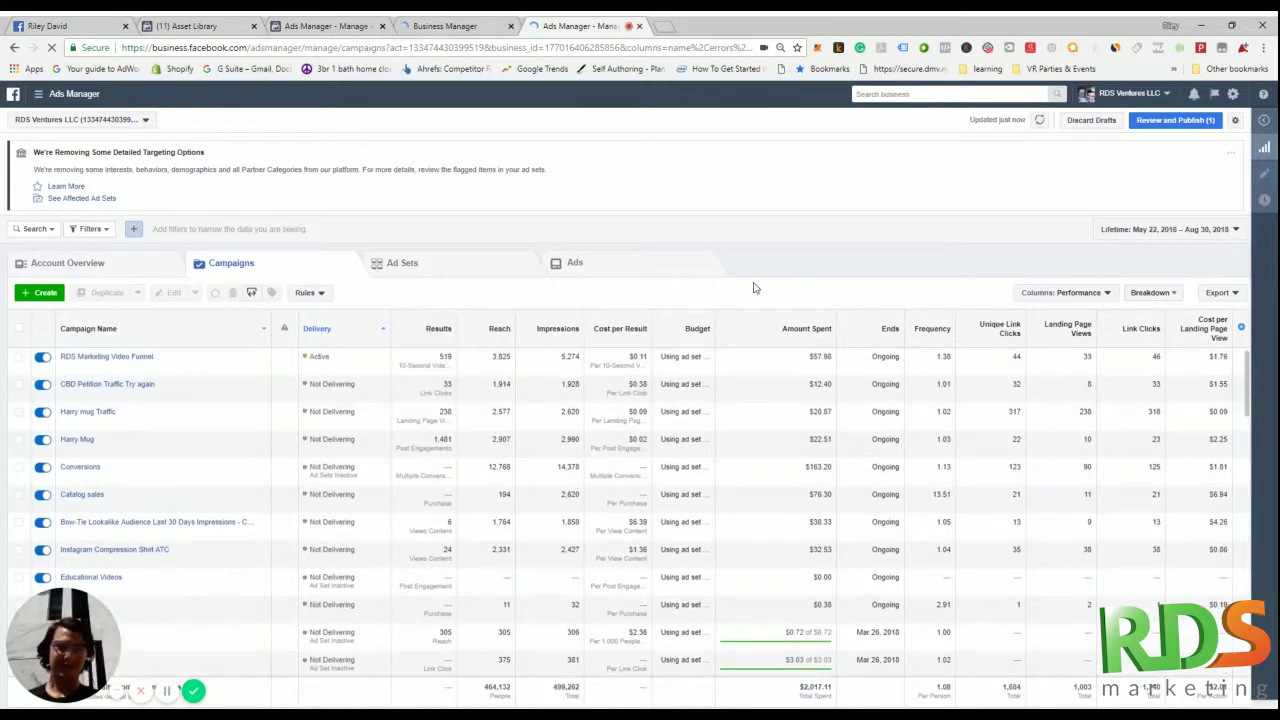
pyautogui.click(1233, 155)
pyautogui.click(1205, 172)
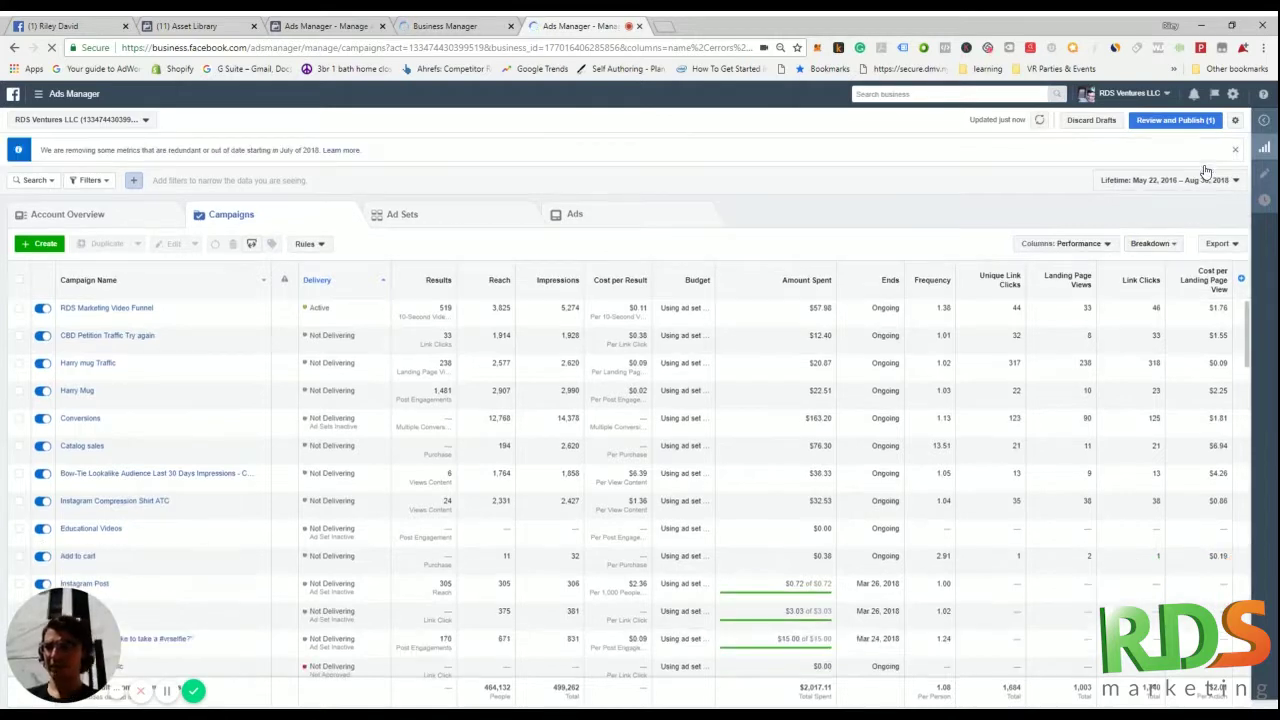
# Look through the account's campaigns and ads, examining their delivery status and results
pyautogui.scroll(-3, 808, 380)
pyautogui.scroll(-10, 801, 383)
pyautogui.scroll(15, 573, 442)
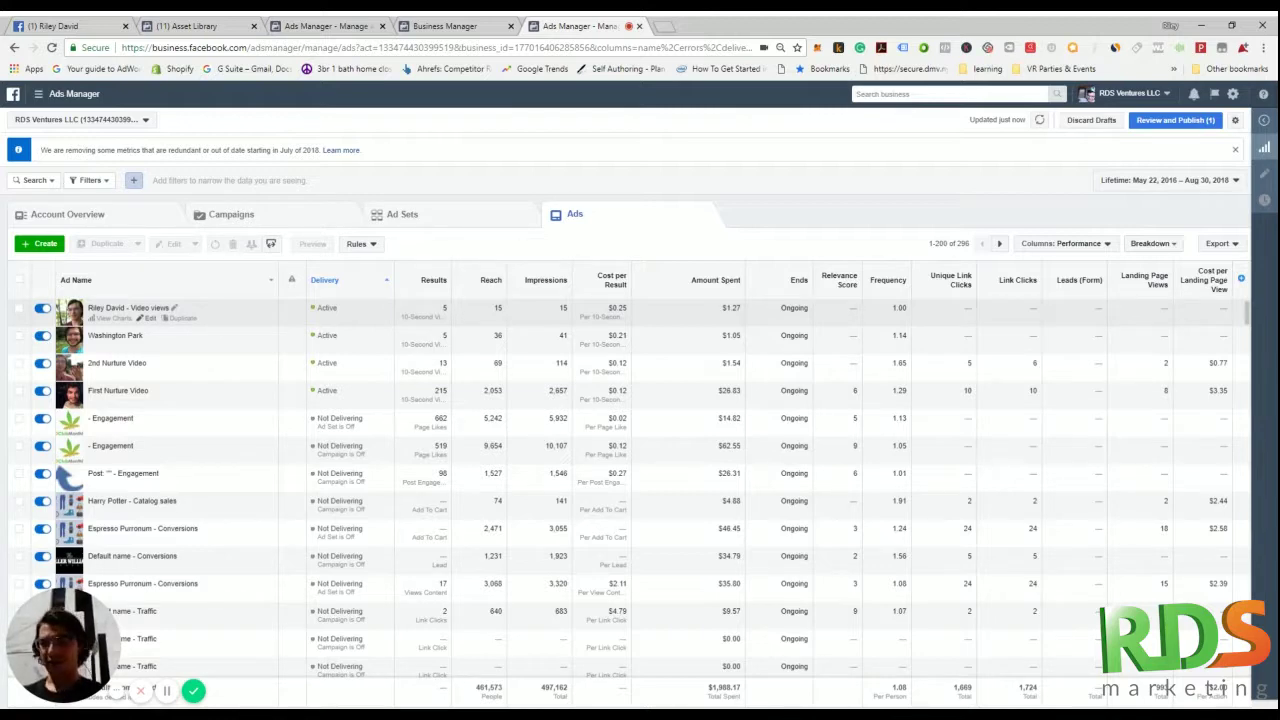
pyautogui.scroll(-1, 597, 503)
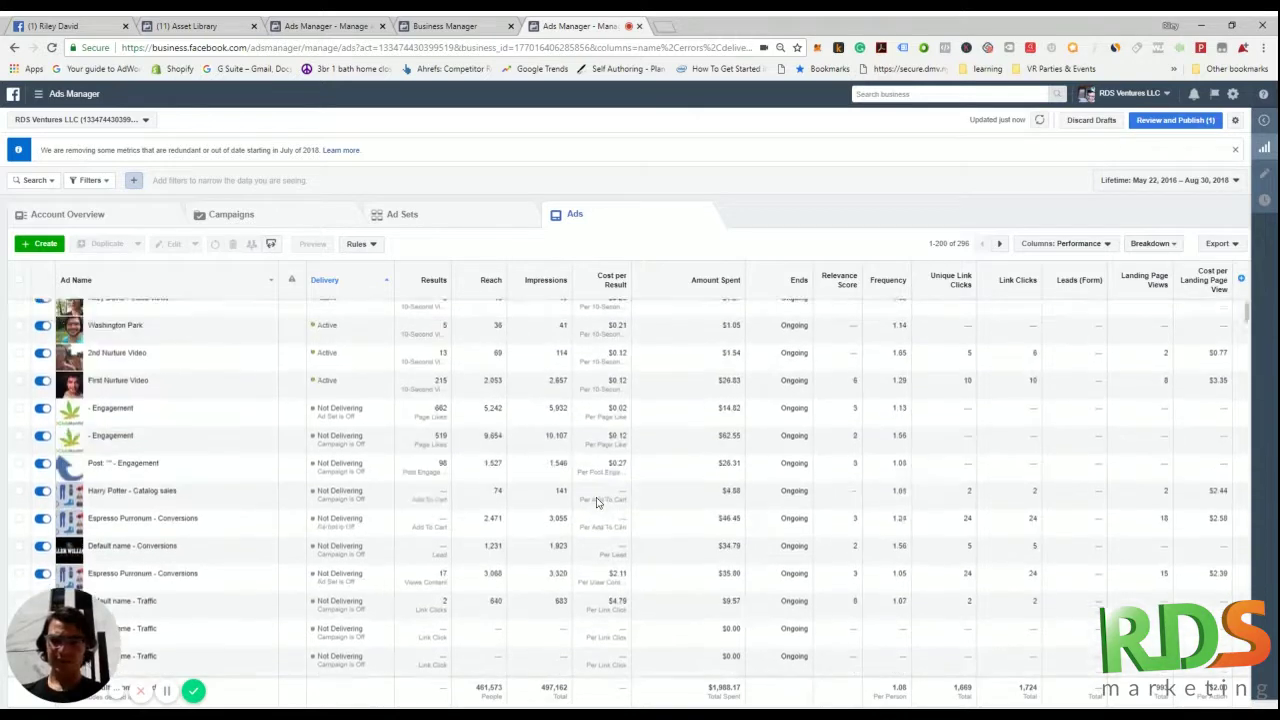
pyautogui.scroll(1, 600, 500)
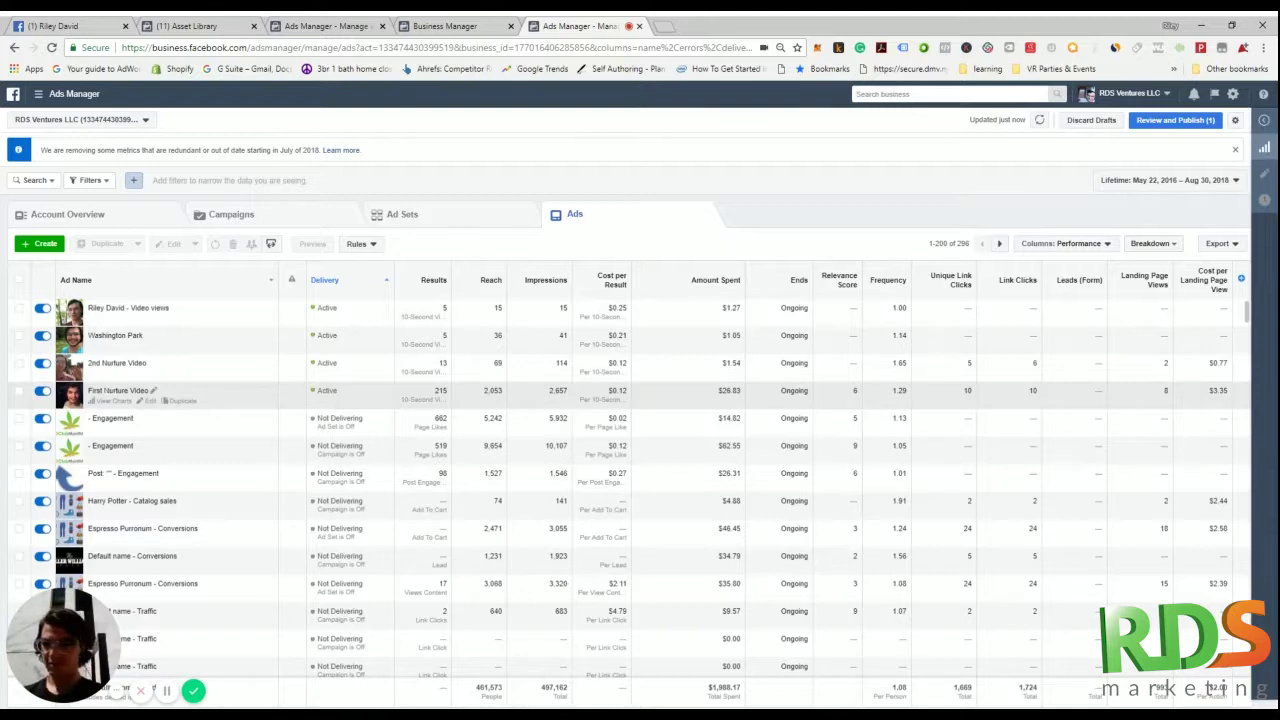
# Select the RDS Marketing Video Funnel campaign and list only its ads
pyautogui.click(243, 218)
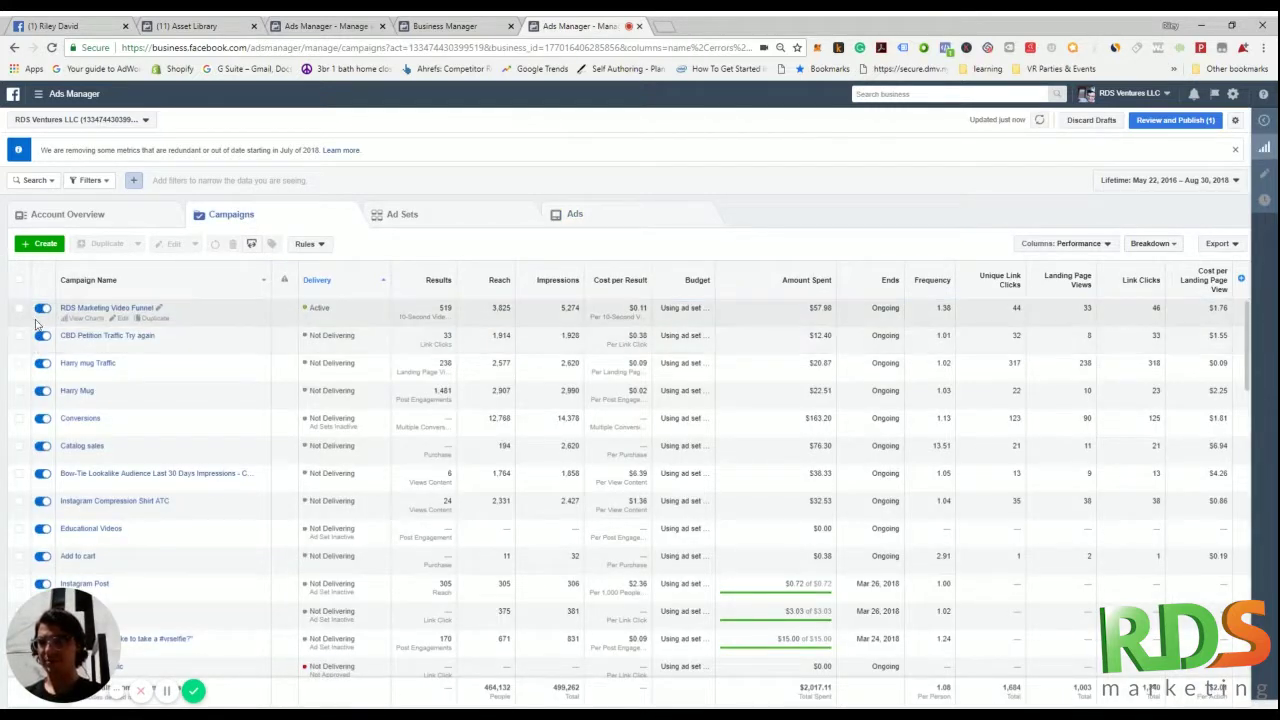
pyautogui.click(18, 308)
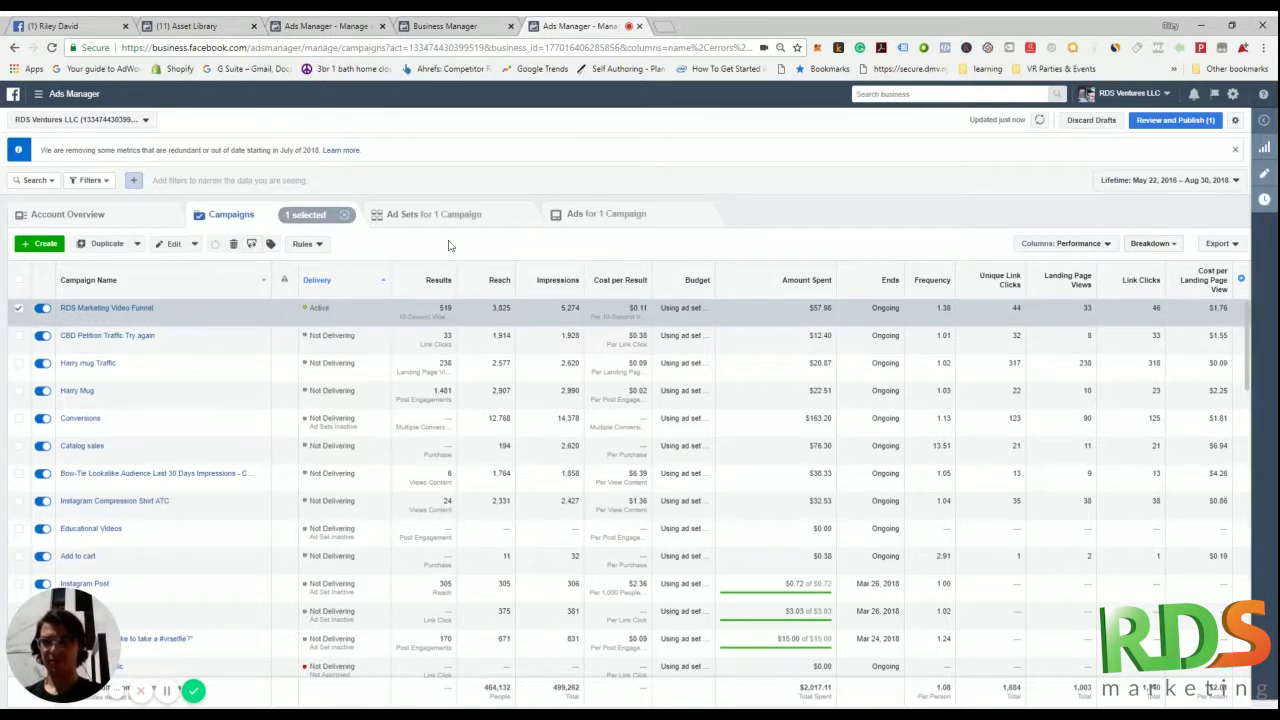
pyautogui.click(590, 216)
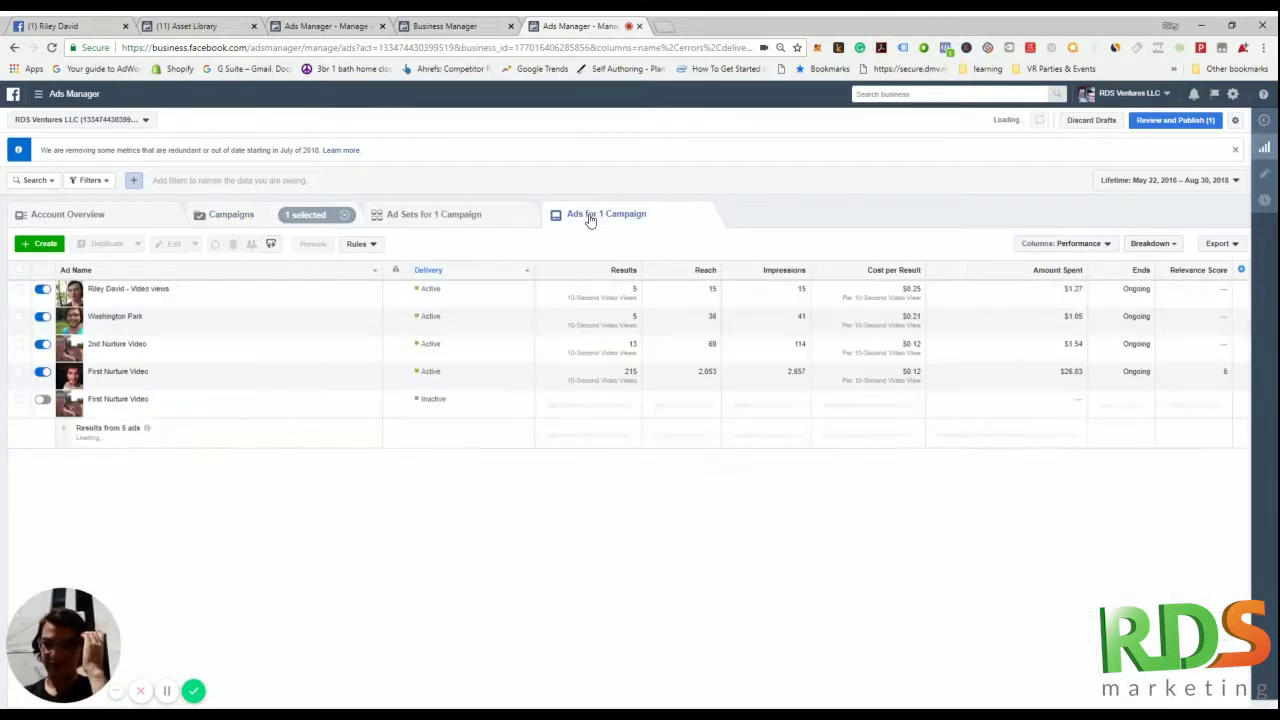
# Show the campaign's ad sets, select the 24-55 Albany DMA business interests ad set and list its ads
pyautogui.click(228, 215)
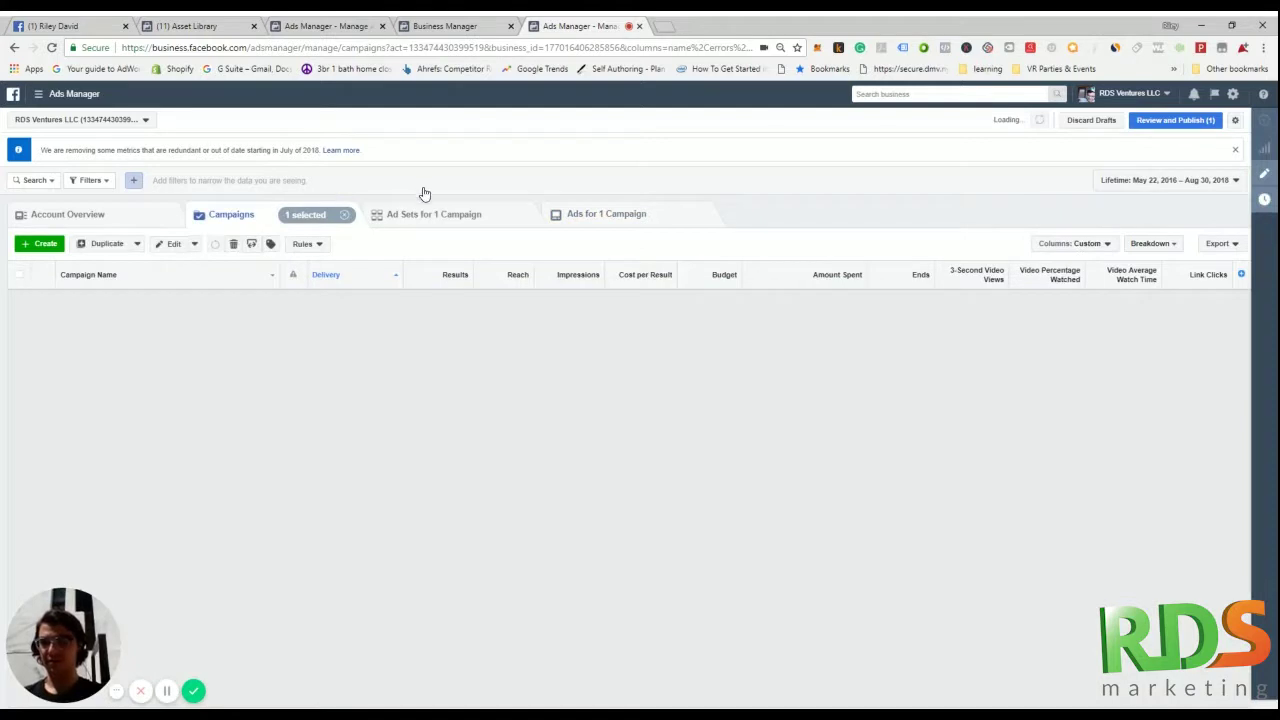
pyautogui.click(395, 218)
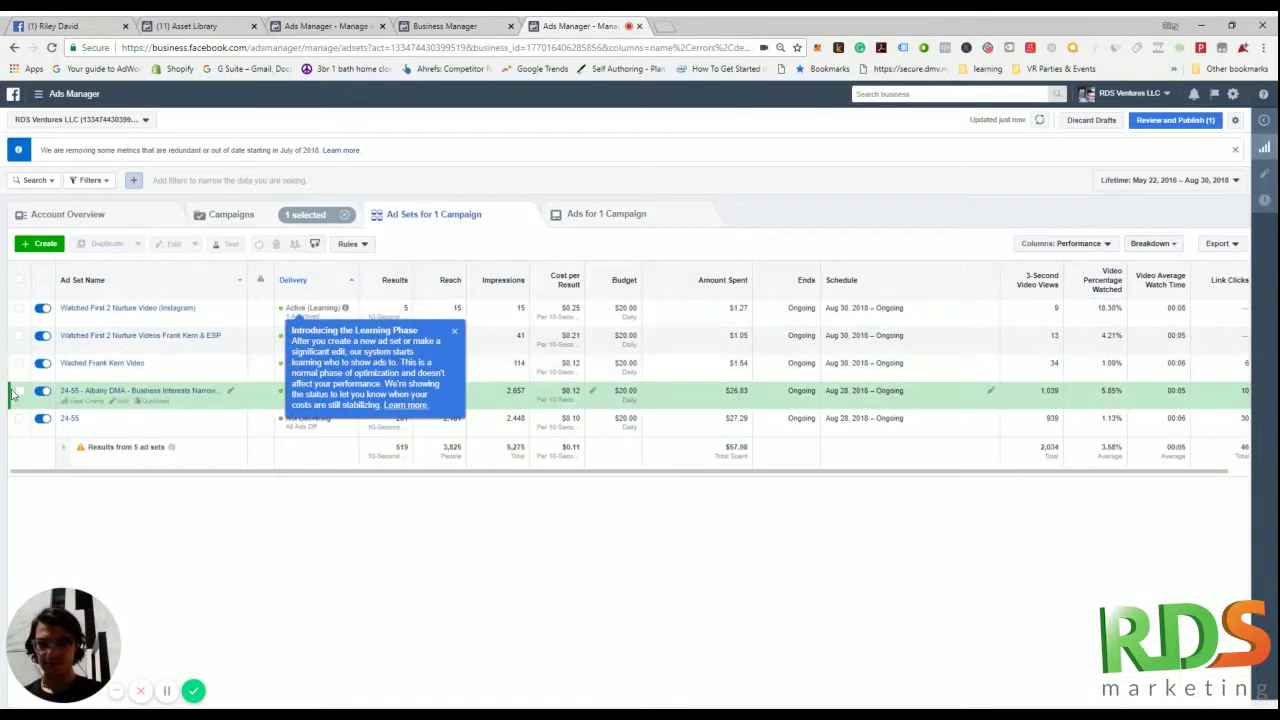
pyautogui.click(18, 391)
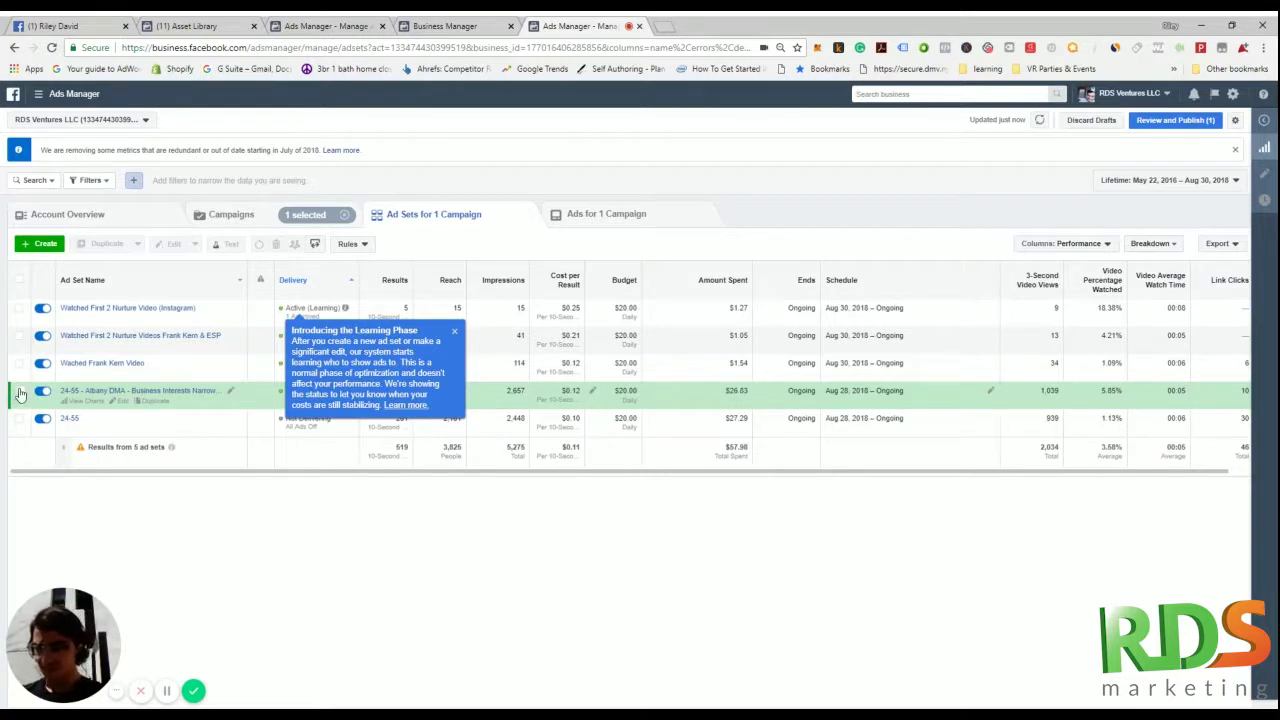
pyautogui.click(606, 214)
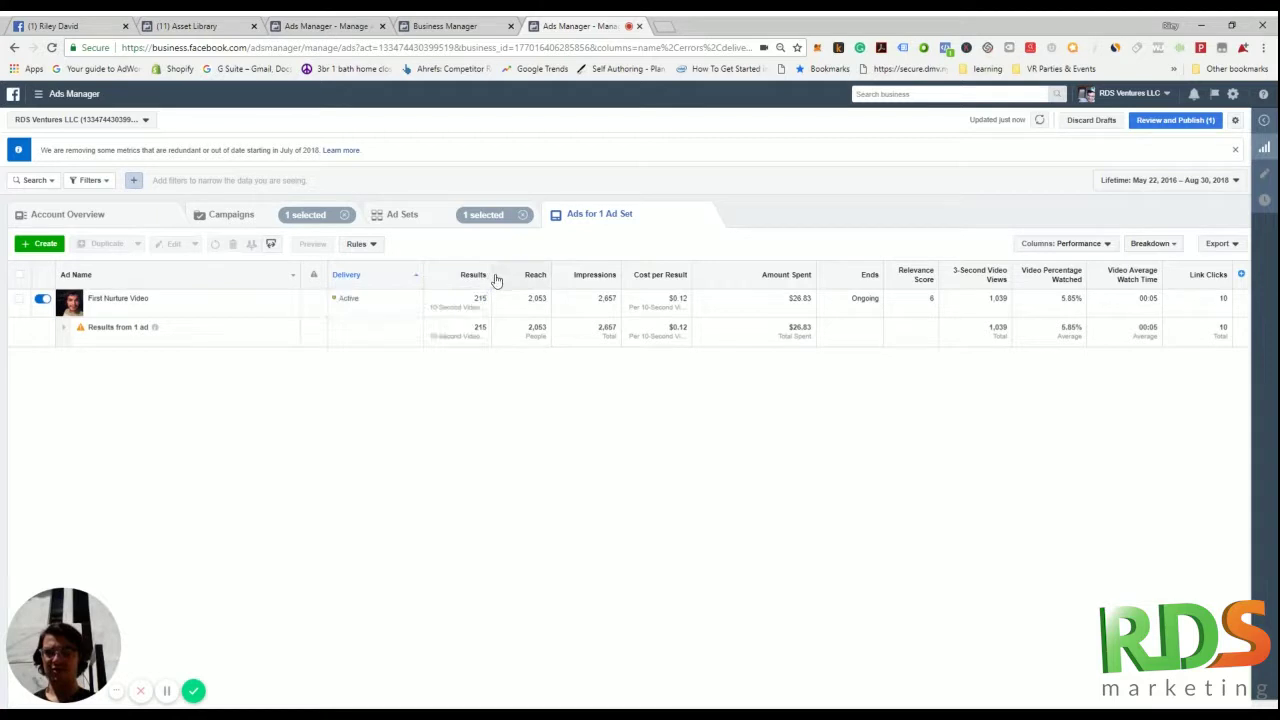
# Widen the Results column and examine the First Nurture Video ad's 10-second video view results
pyautogui.moveTo(490, 277); pyautogui.dragTo(484, 277)
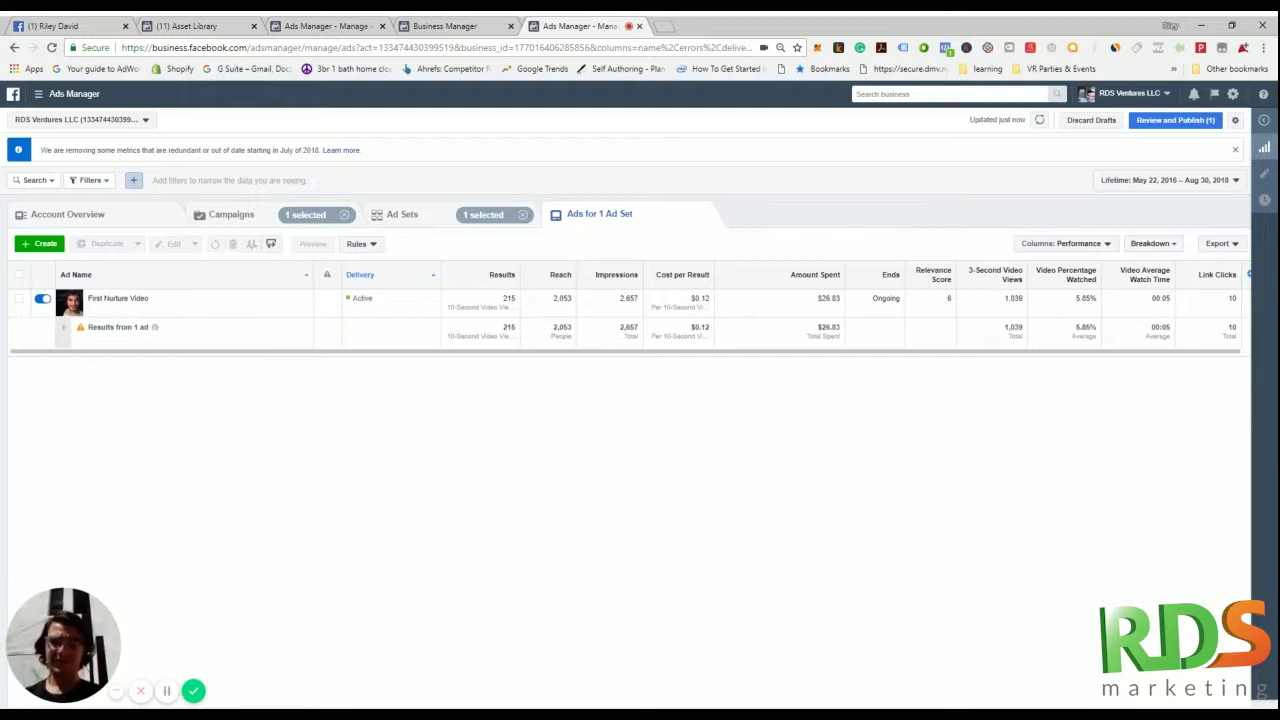
pyautogui.moveTo(671, 352); pyautogui.dragTo(864, 350)
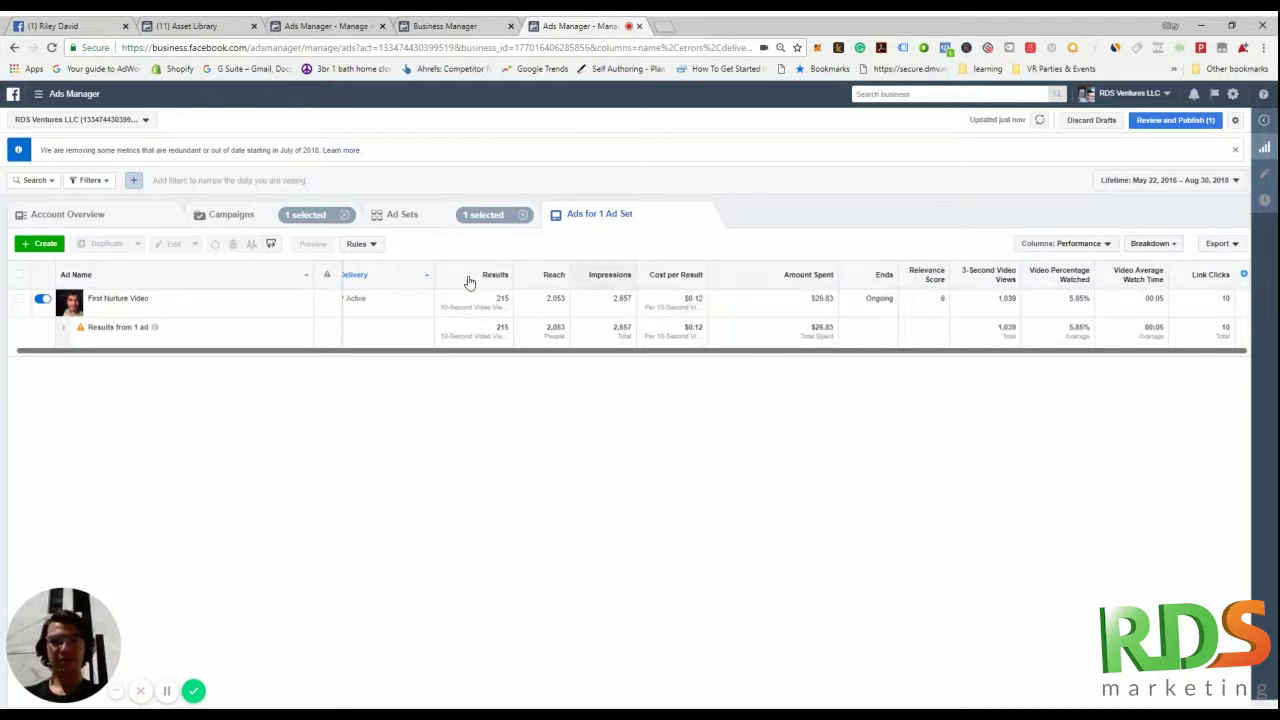
pyautogui.moveTo(508, 354); pyautogui.dragTo(355, 345)
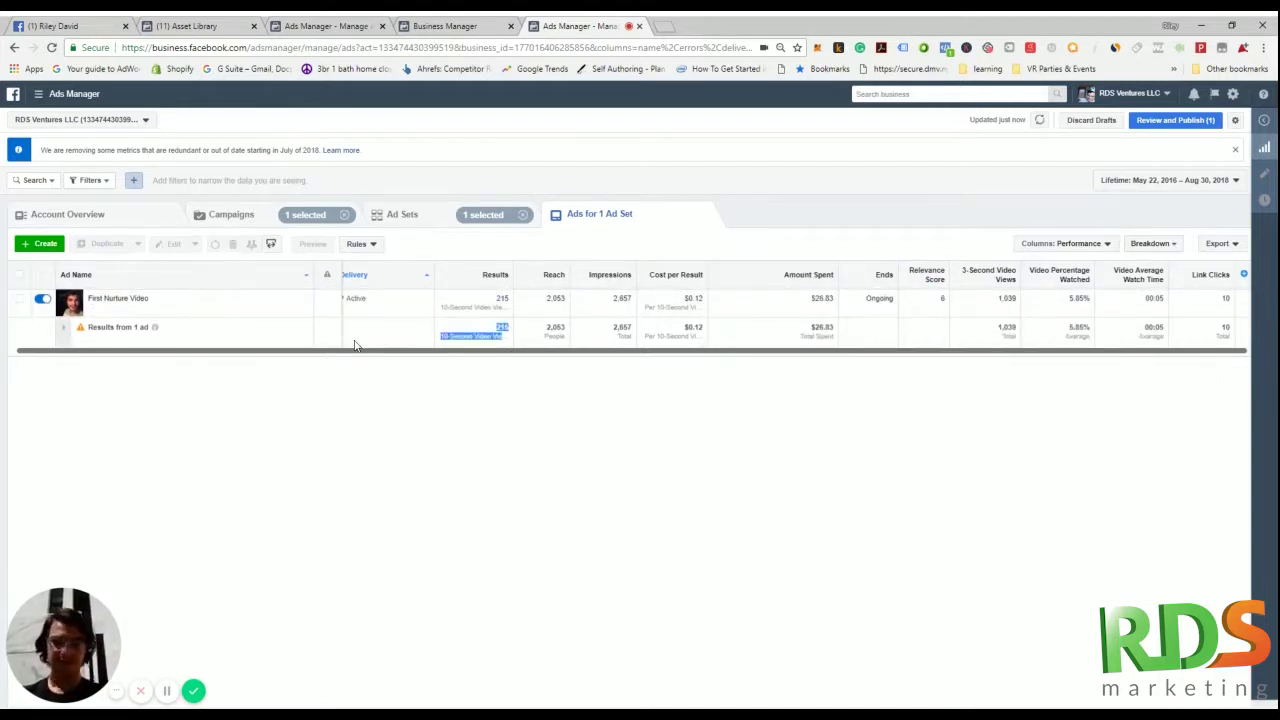
# Switch the ad table's columns to the Video Engagement preset
pyautogui.click(1032, 245)
pyautogui.click(1040, 303)
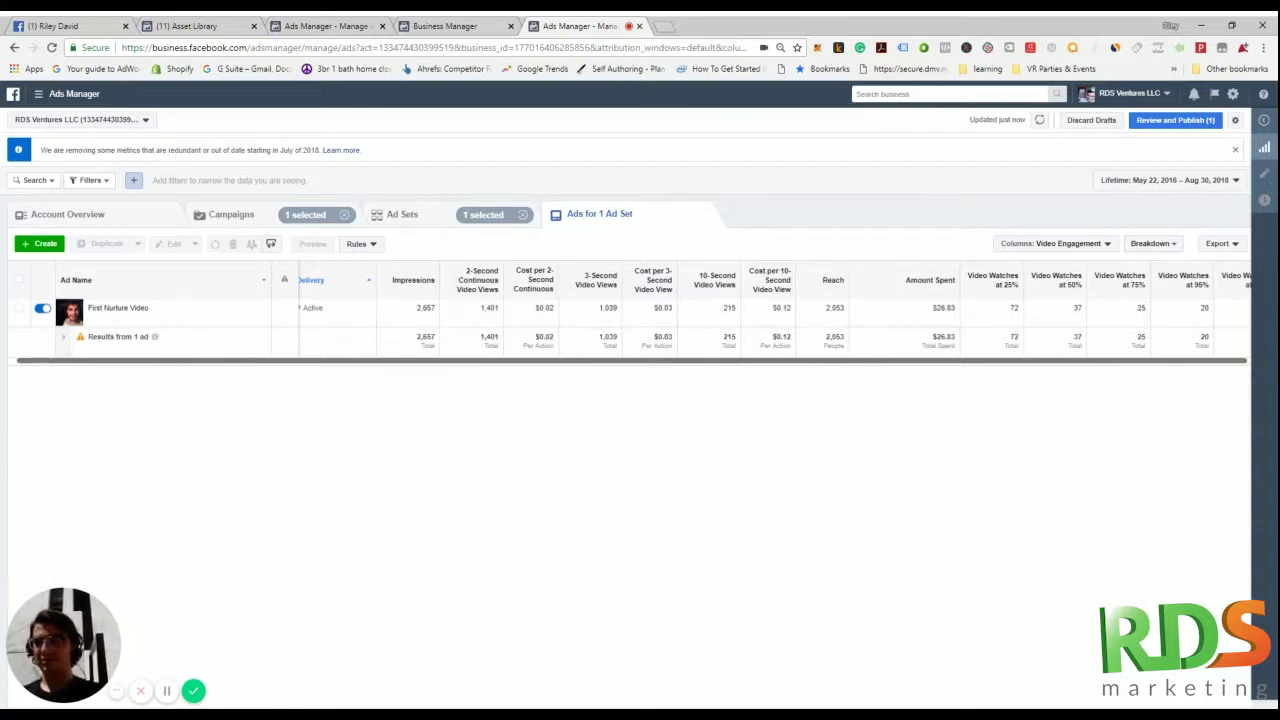
# Start creating an ad, switch from the existing campaign to a new one and choose the Video views objective
pyautogui.click(40, 246)
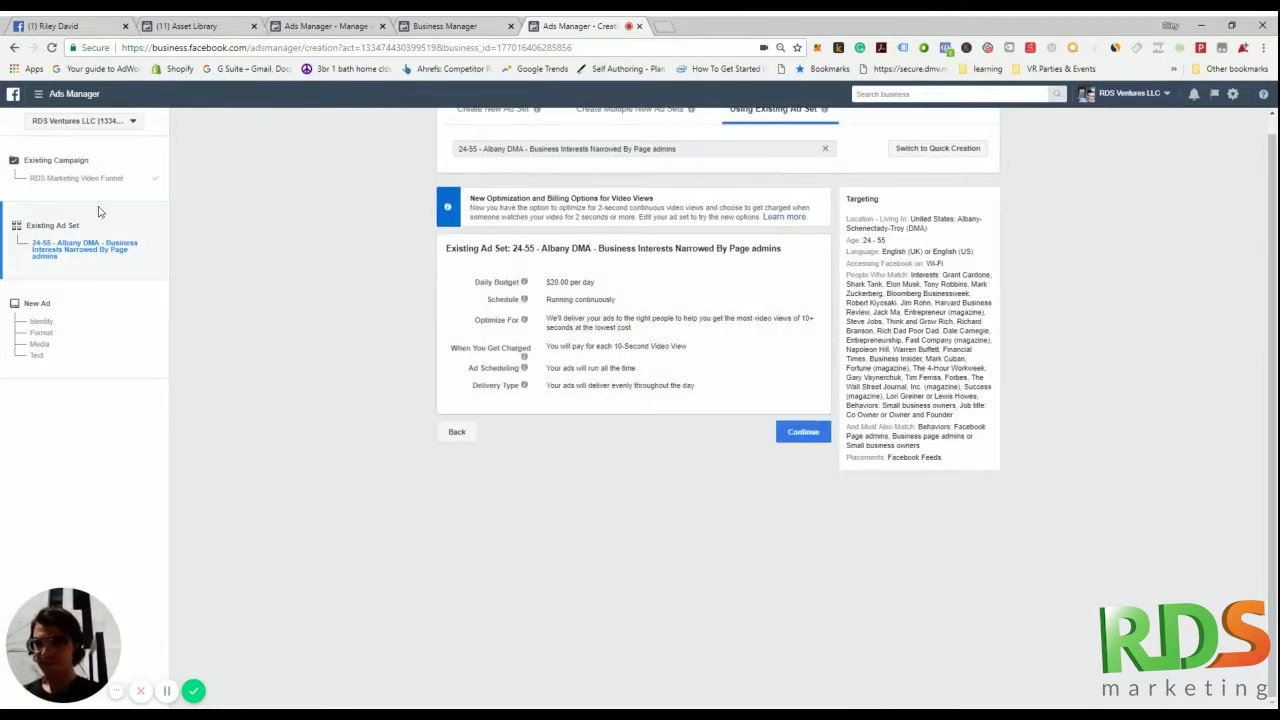
pyautogui.click(110, 162)
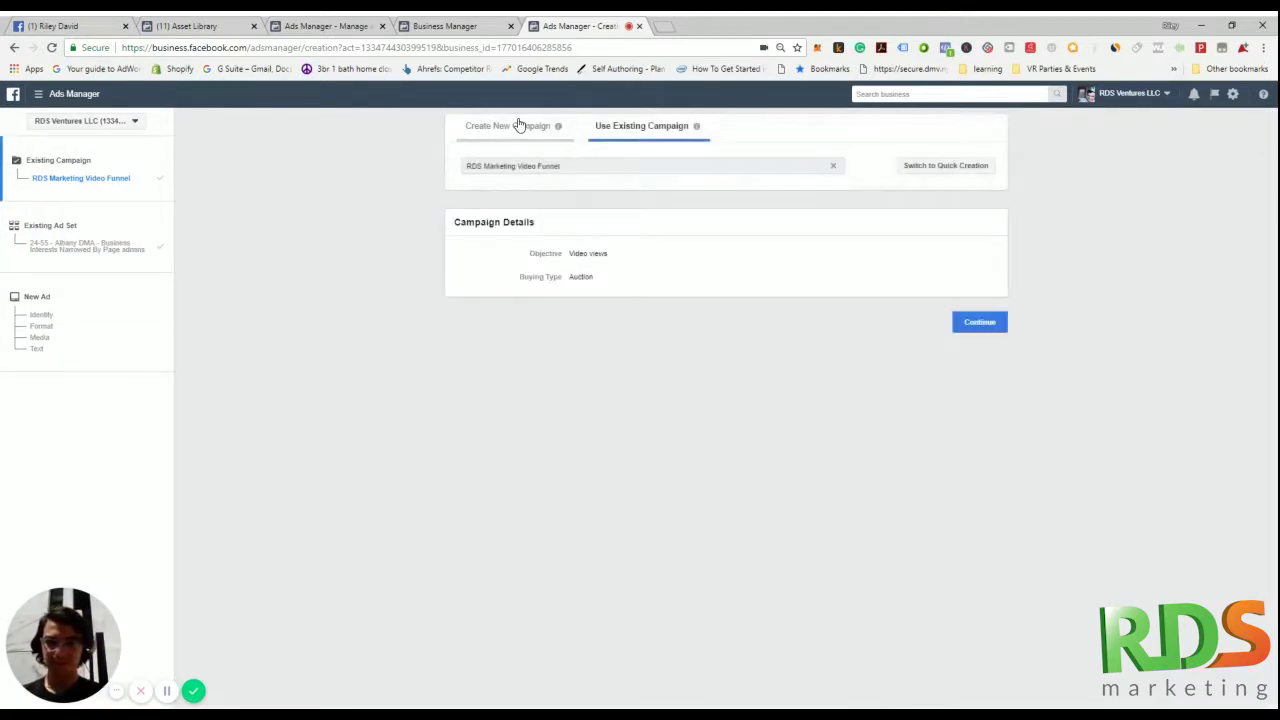
pyautogui.click(518, 126)
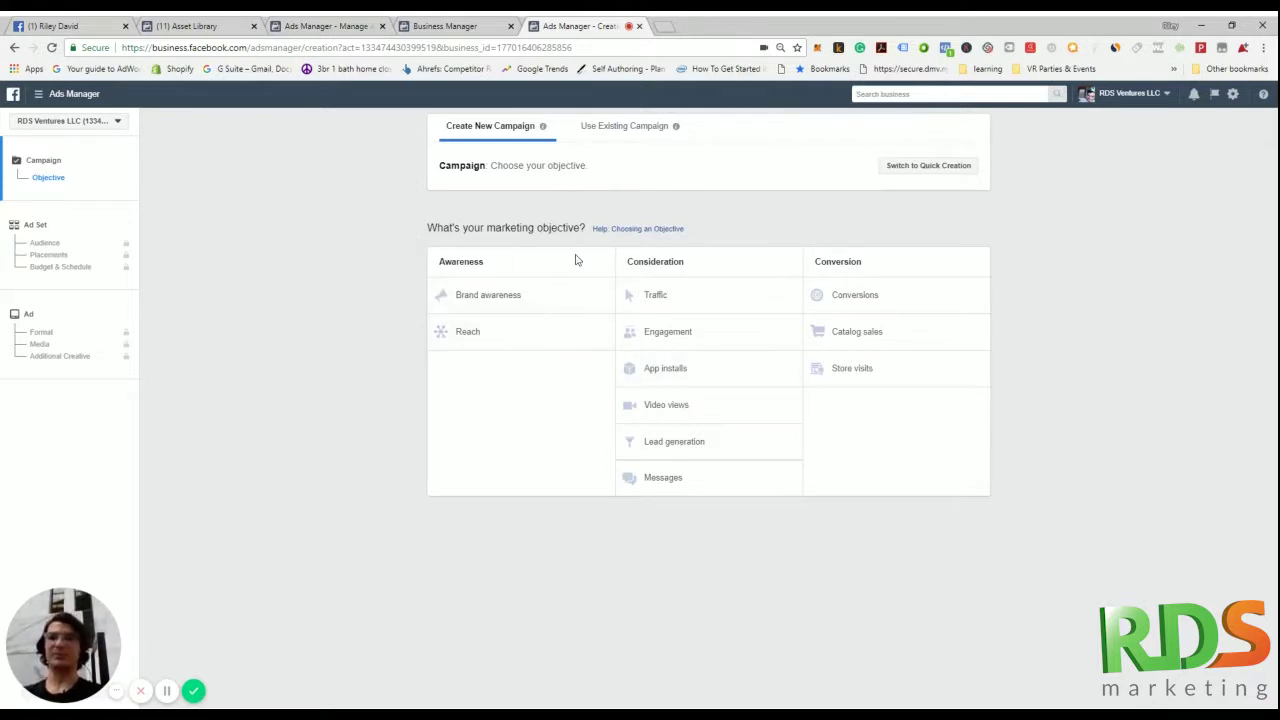
pyautogui.moveTo(624, 262); pyautogui.dragTo(702, 268)
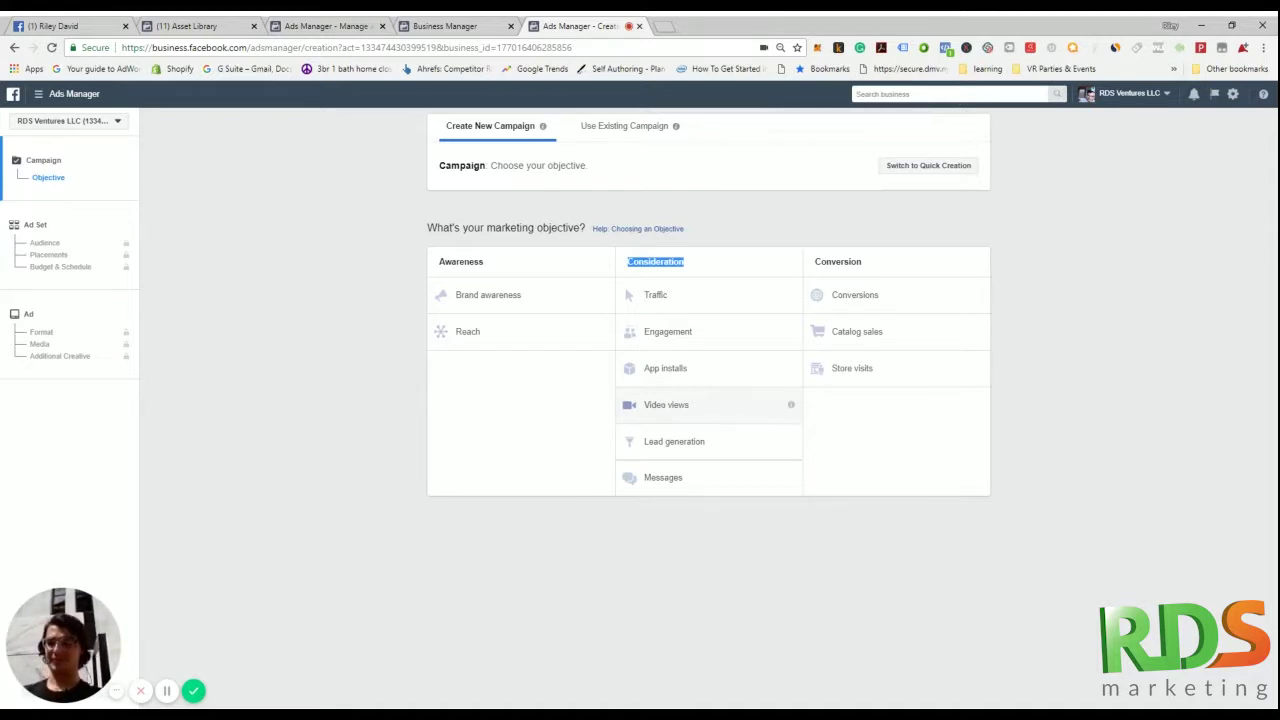
pyautogui.click(651, 405)
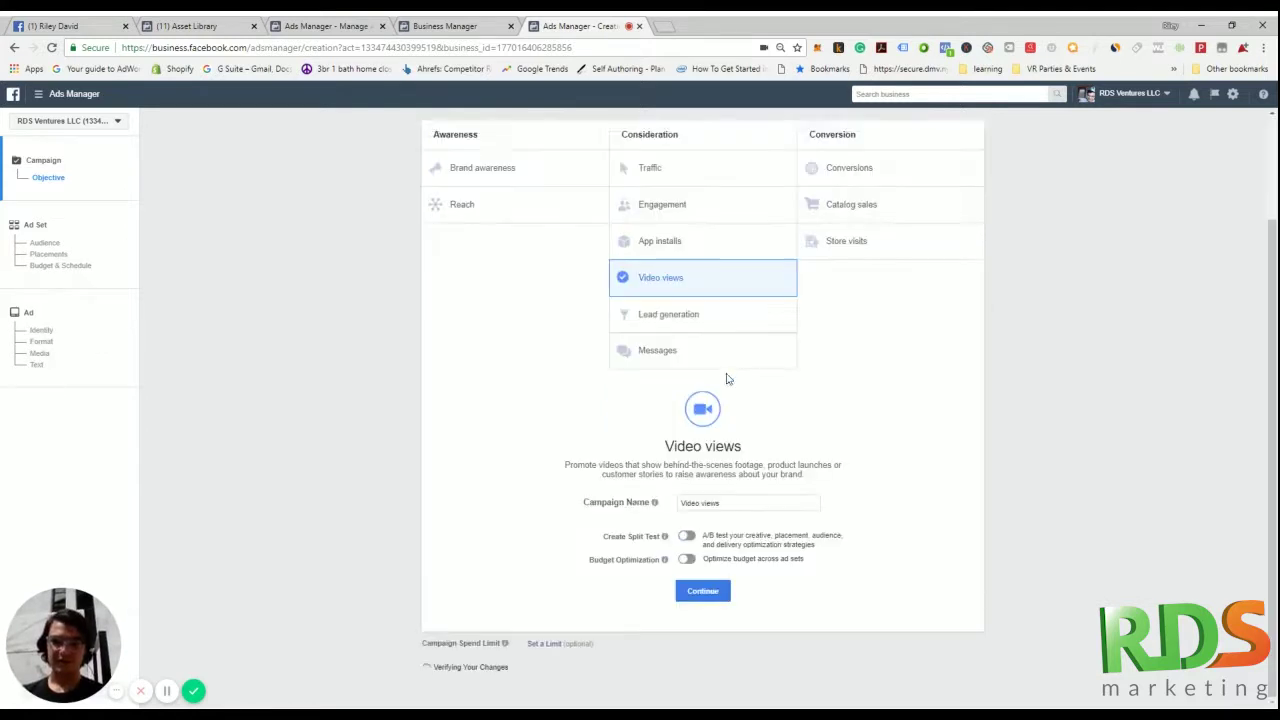
# Leave the unfinished campaign and open the ad account's Audiences library
pyautogui.click(50, 94)
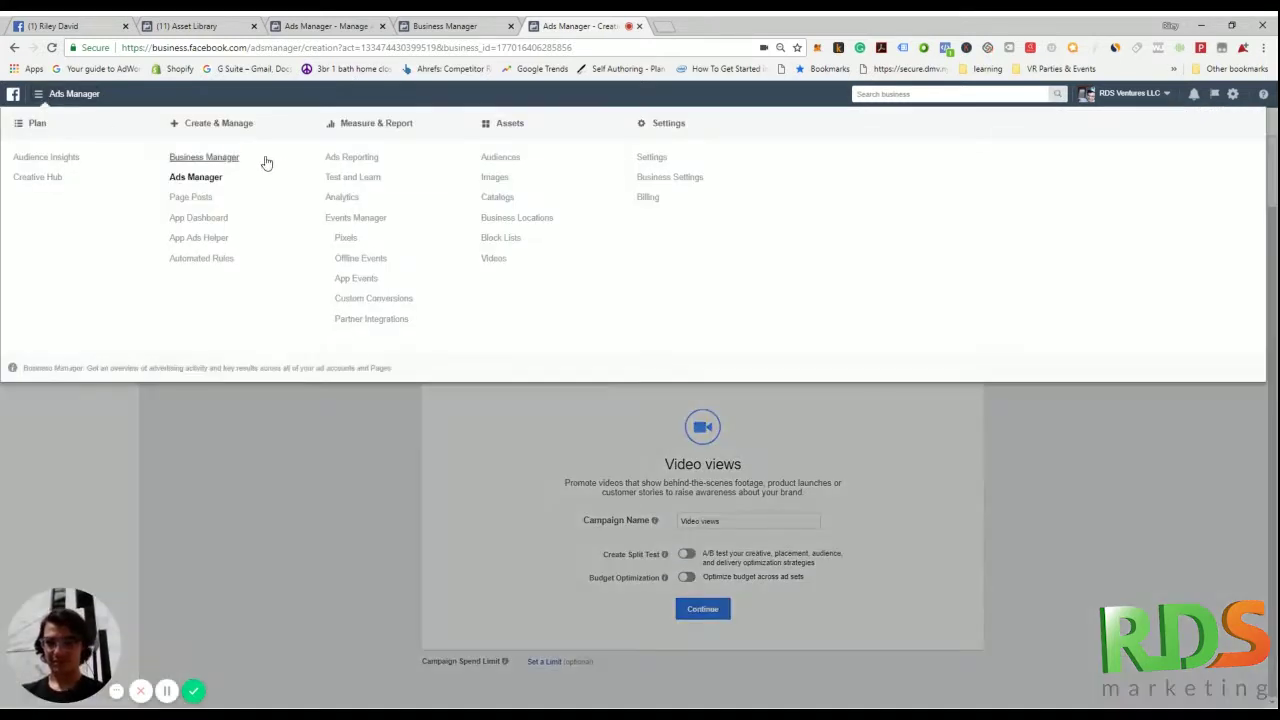
pyautogui.click(490, 158)
pyautogui.click(710, 311)
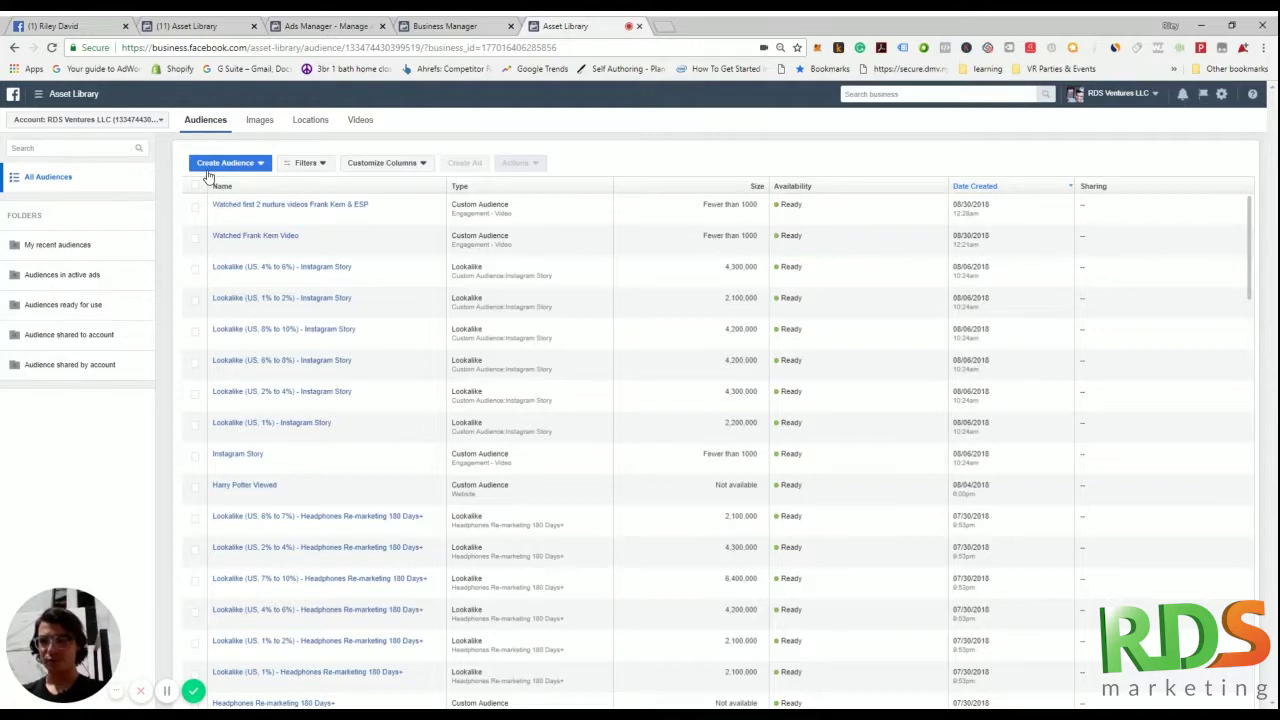
# Start a new custom audience based on video engagement
pyautogui.click(230, 165)
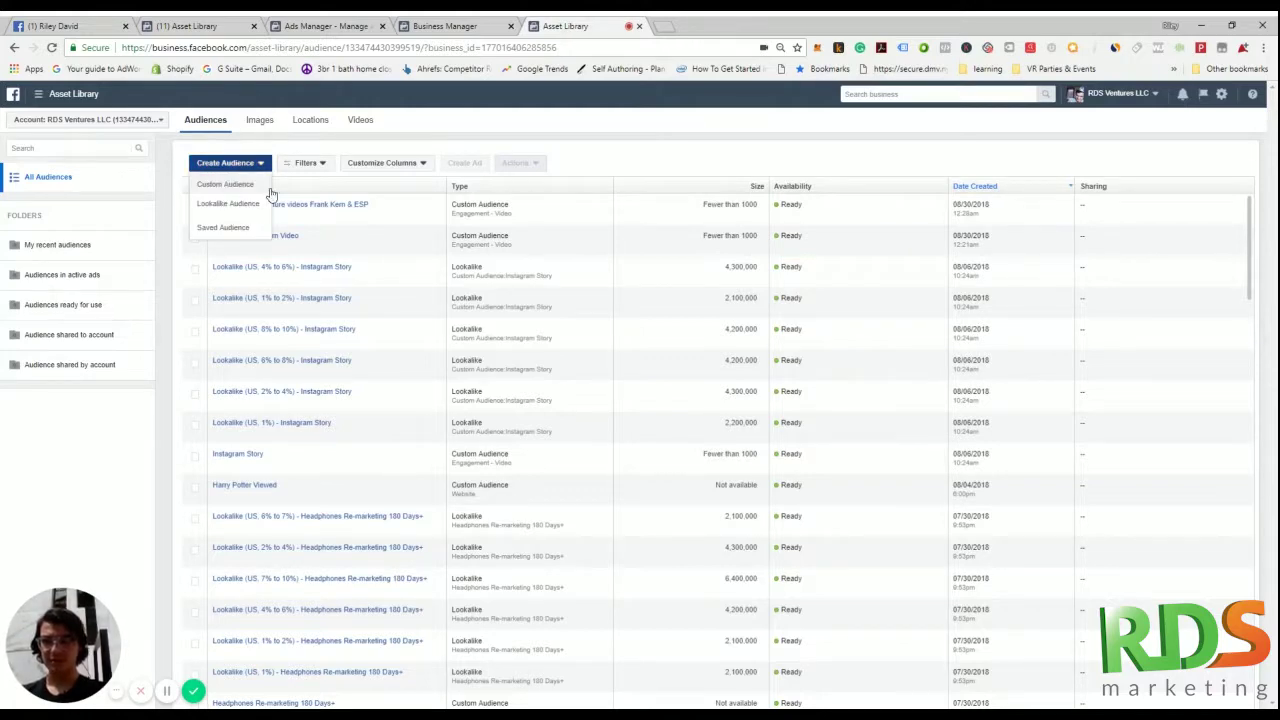
pyautogui.click(238, 189)
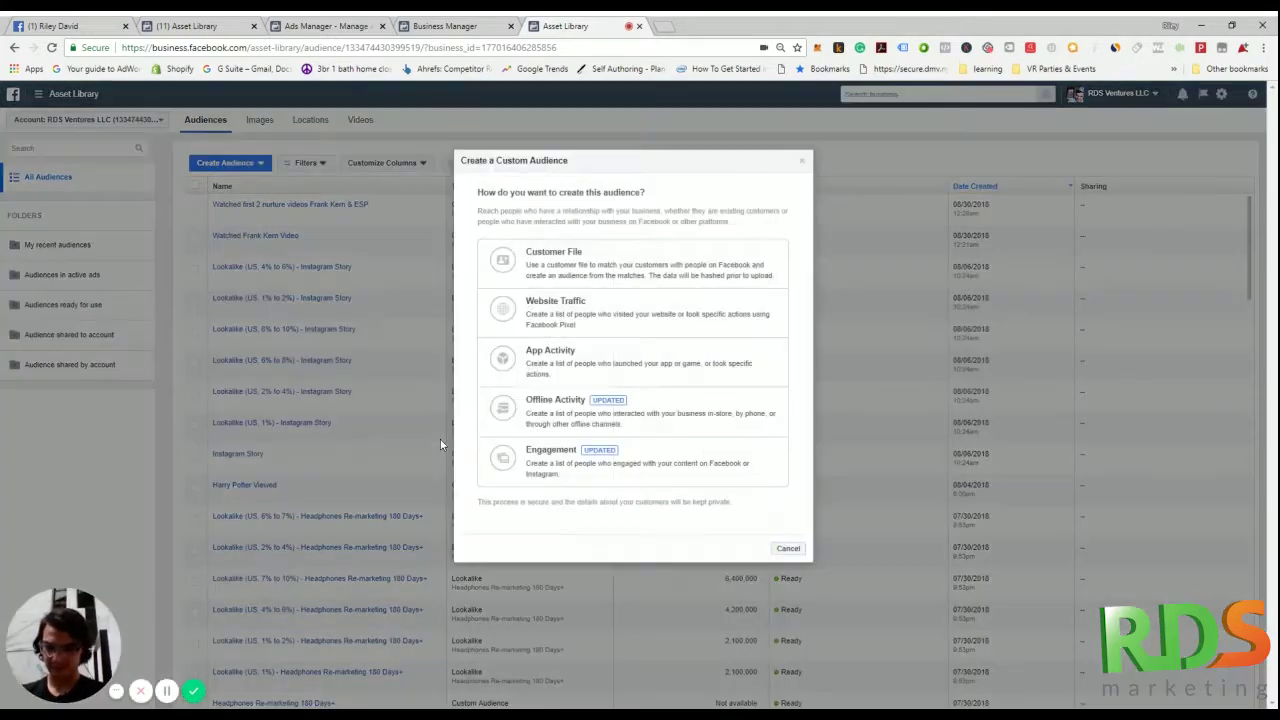
pyautogui.click(541, 470)
pyautogui.click(569, 245)
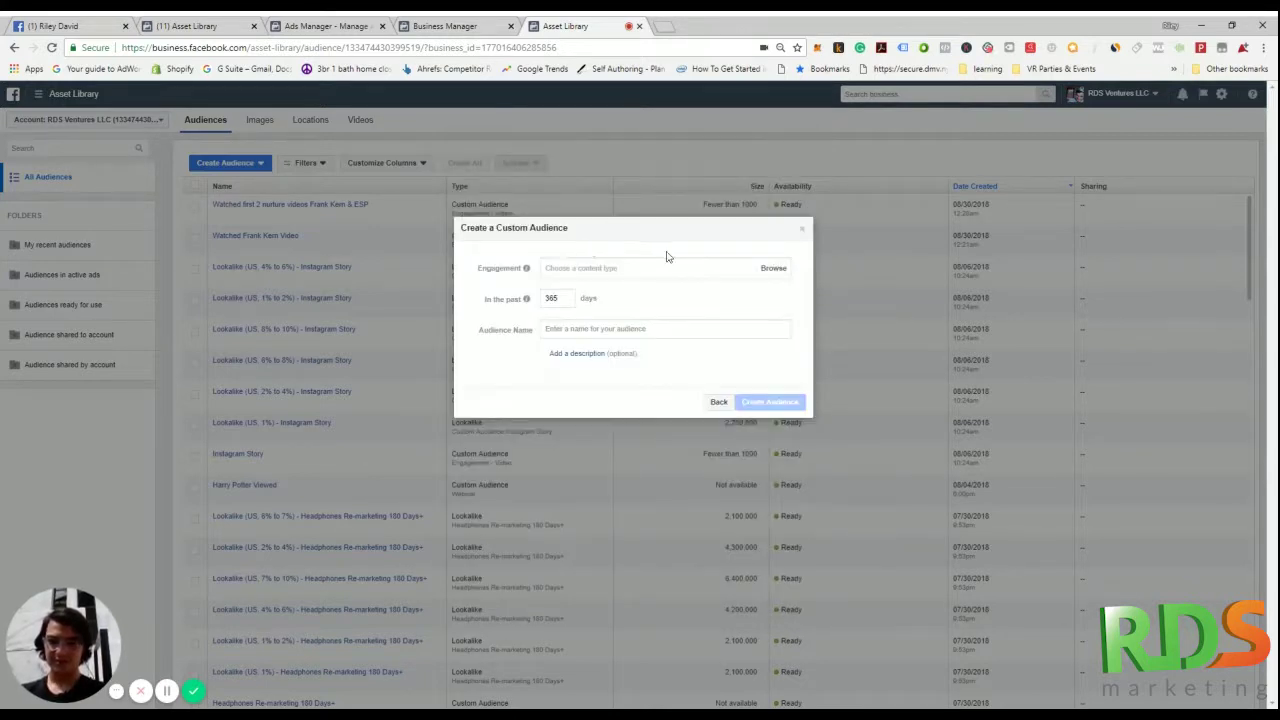
pyautogui.click(718, 402)
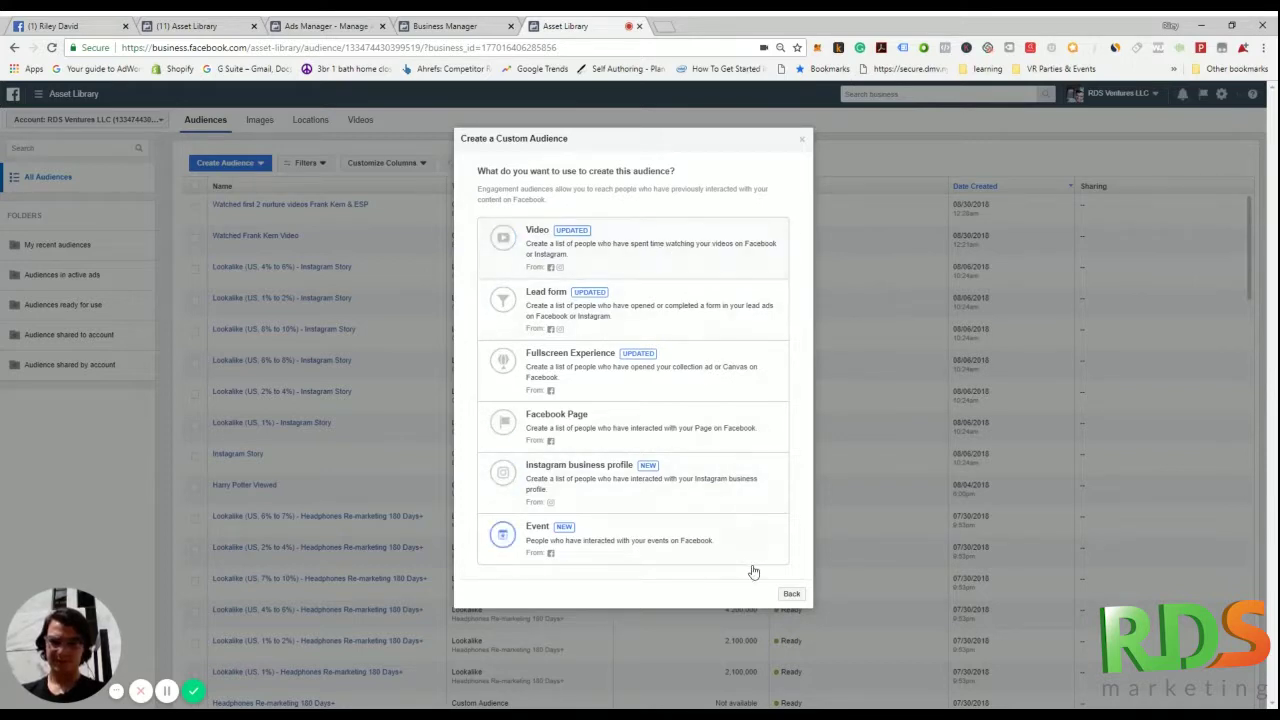
pyautogui.click(790, 594)
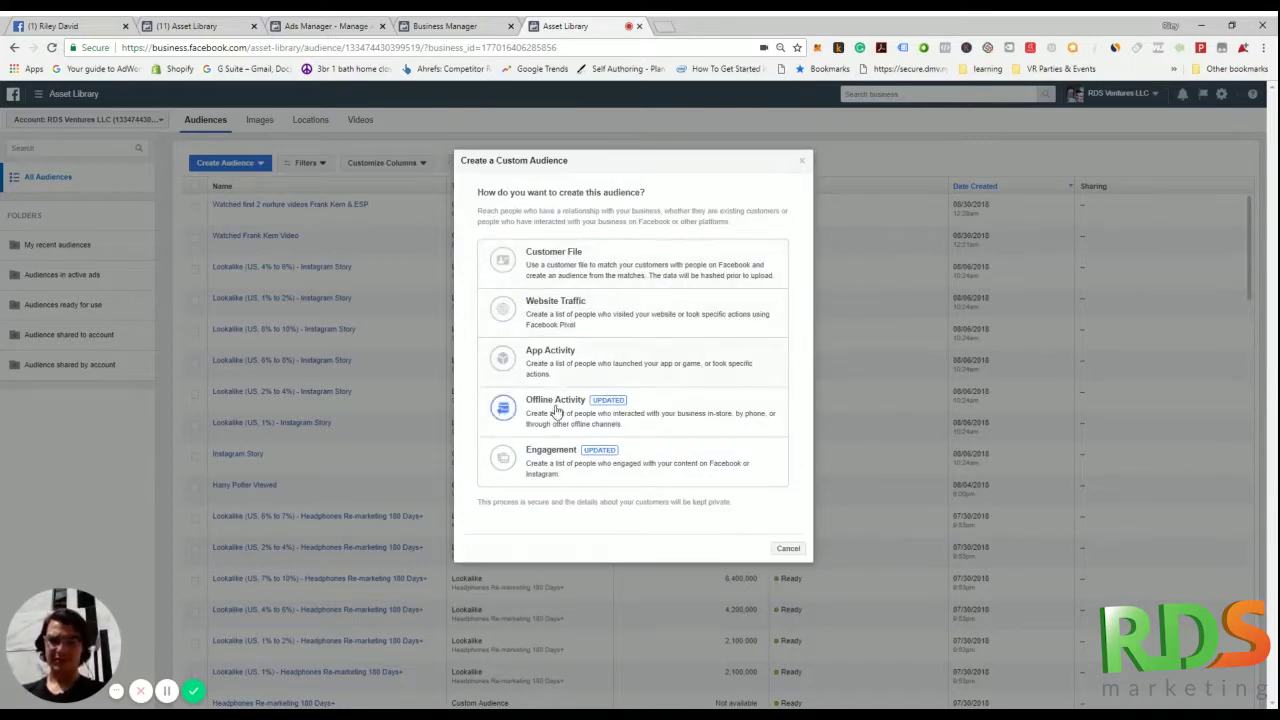
pyautogui.click(560, 468)
pyautogui.click(563, 257)
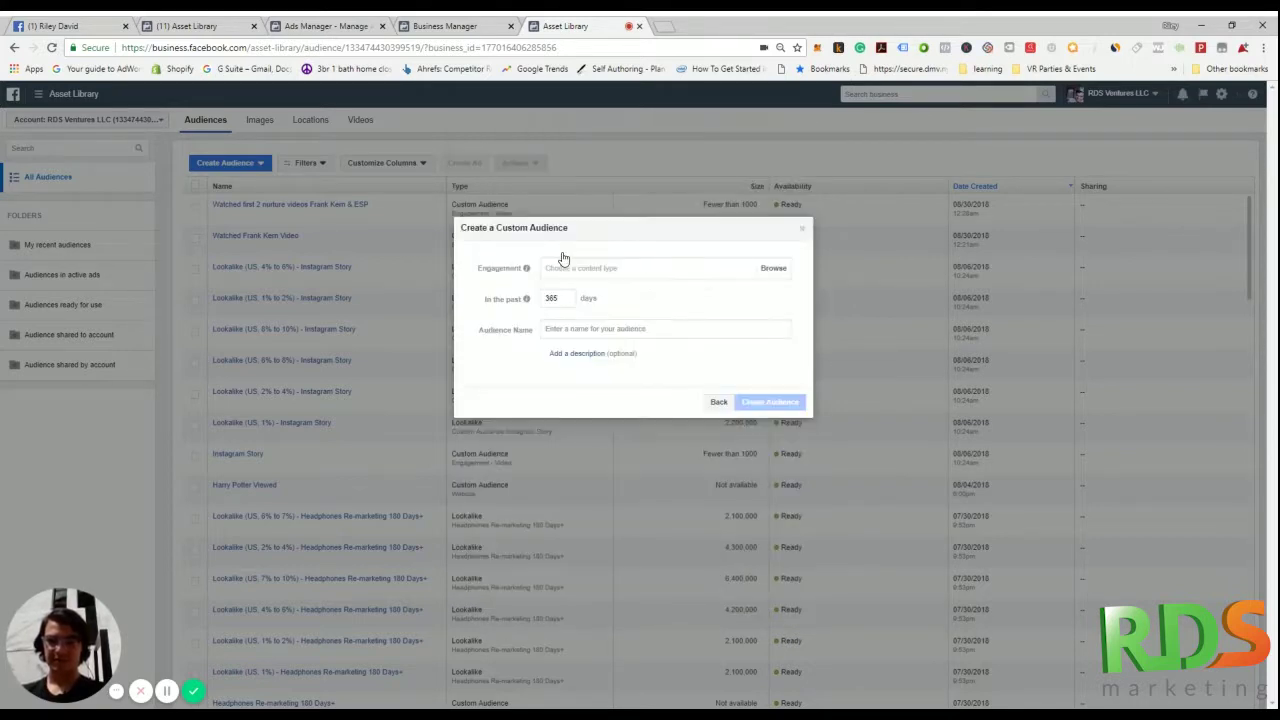
# Define the audience as people who watched 50% of the Facebook page's 0:47 "Have you started your funnel?" video
pyautogui.click(772, 268)
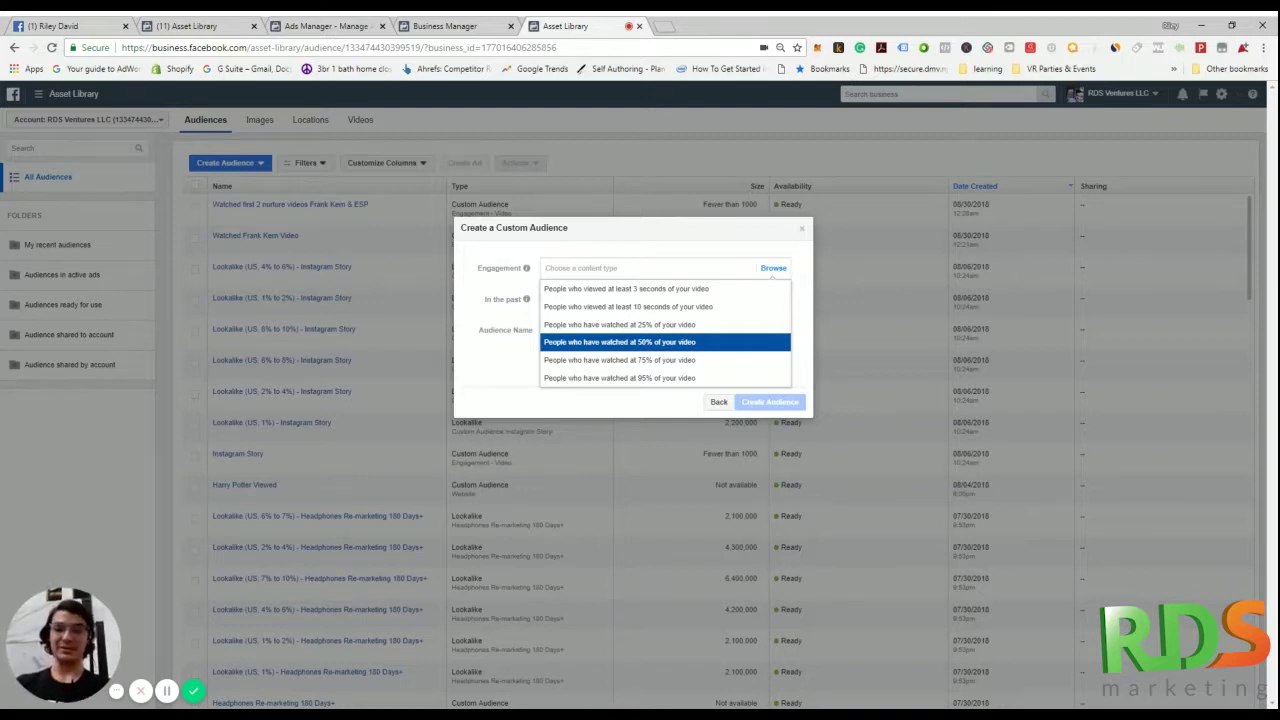
pyautogui.click(628, 342)
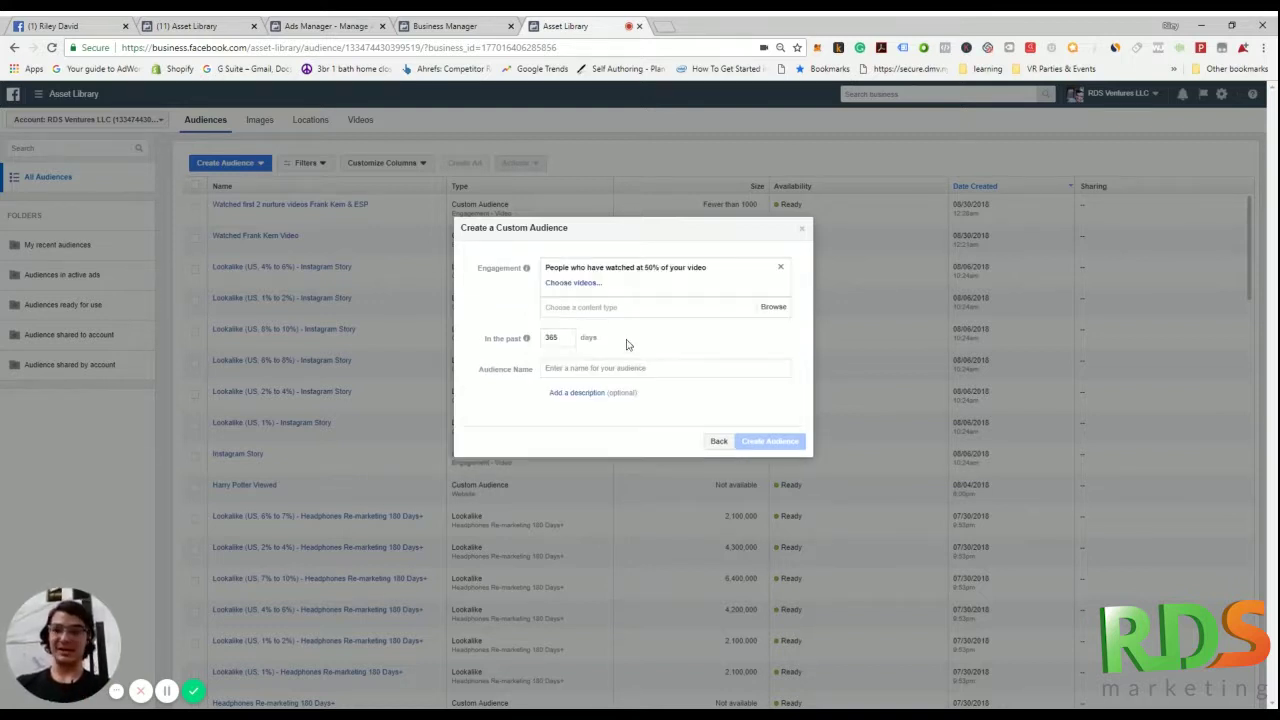
pyautogui.click(574, 284)
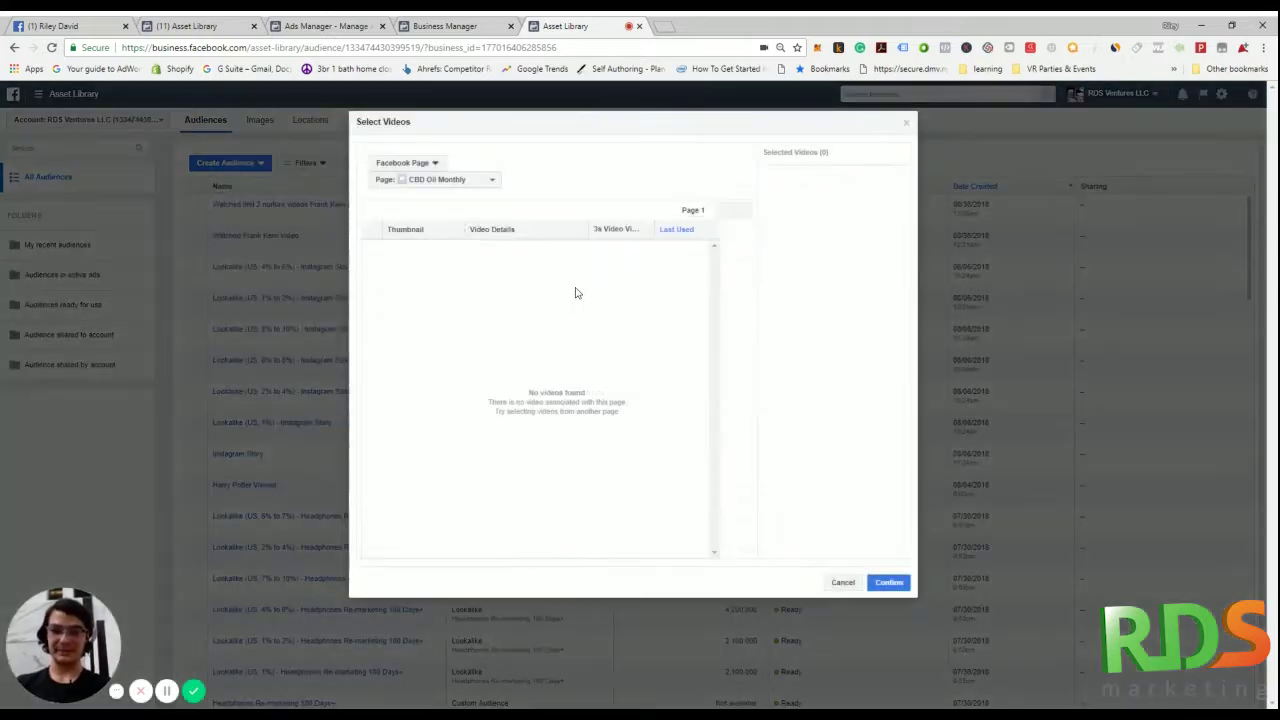
pyautogui.click(455, 182)
pyautogui.click(418, 598)
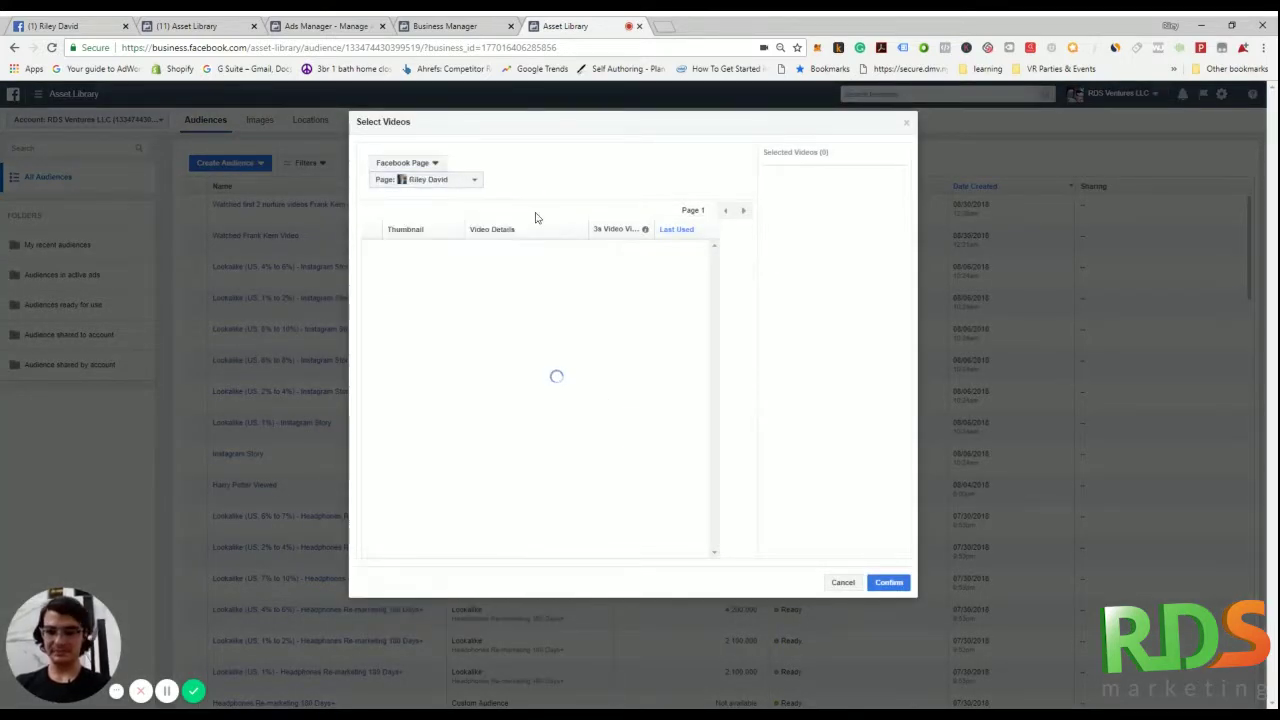
pyautogui.click(370, 251)
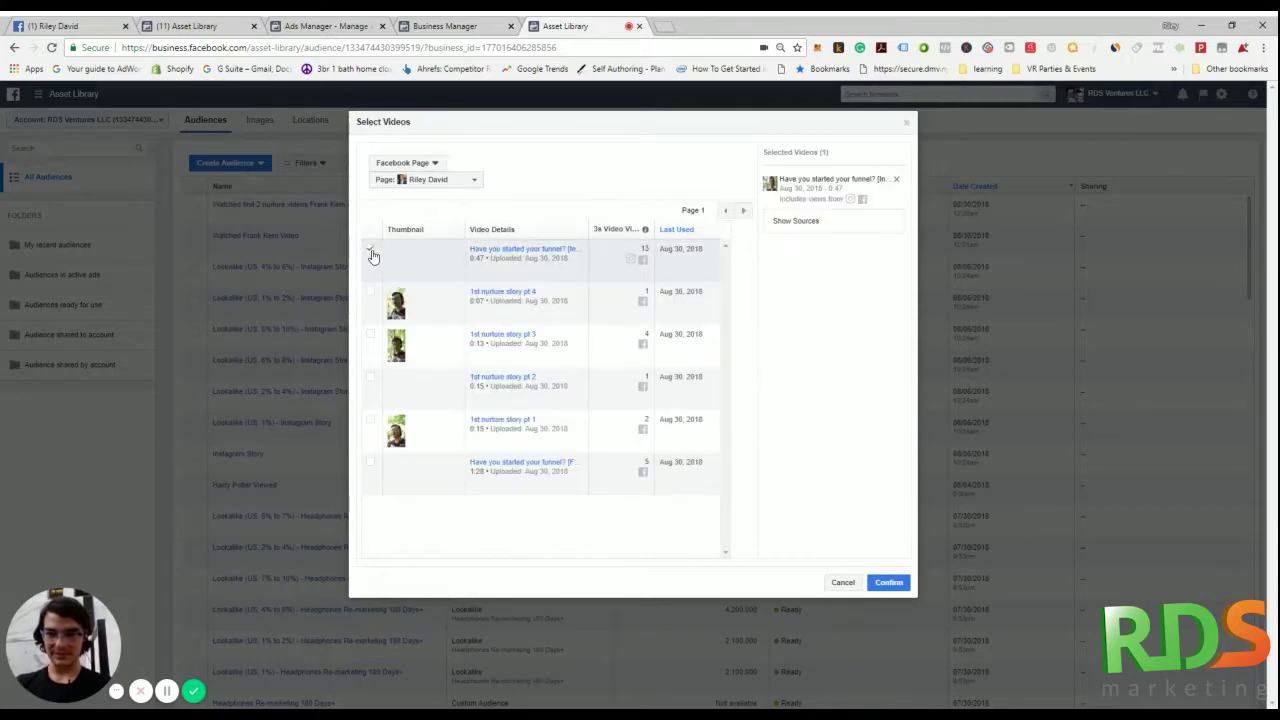
pyautogui.click(887, 582)
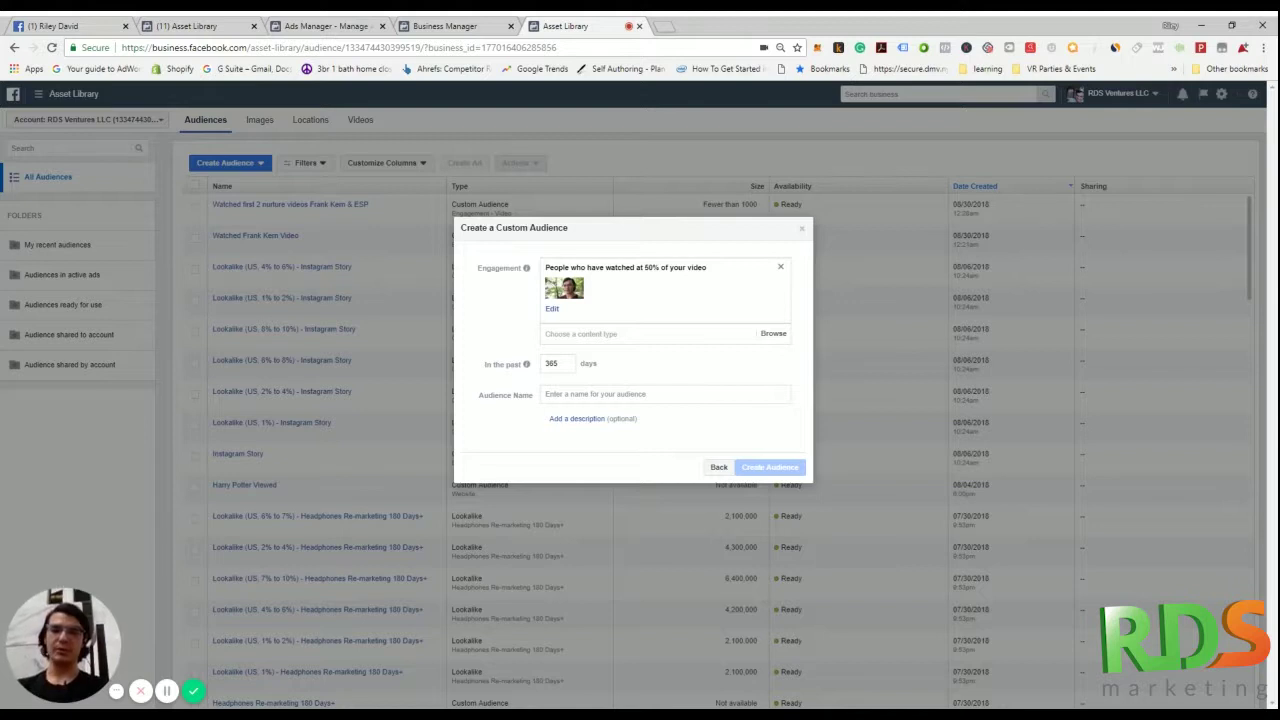
# Remove the 50% video viewers criterion and close the custom audience setup without creating the audience
pyautogui.click(780, 266)
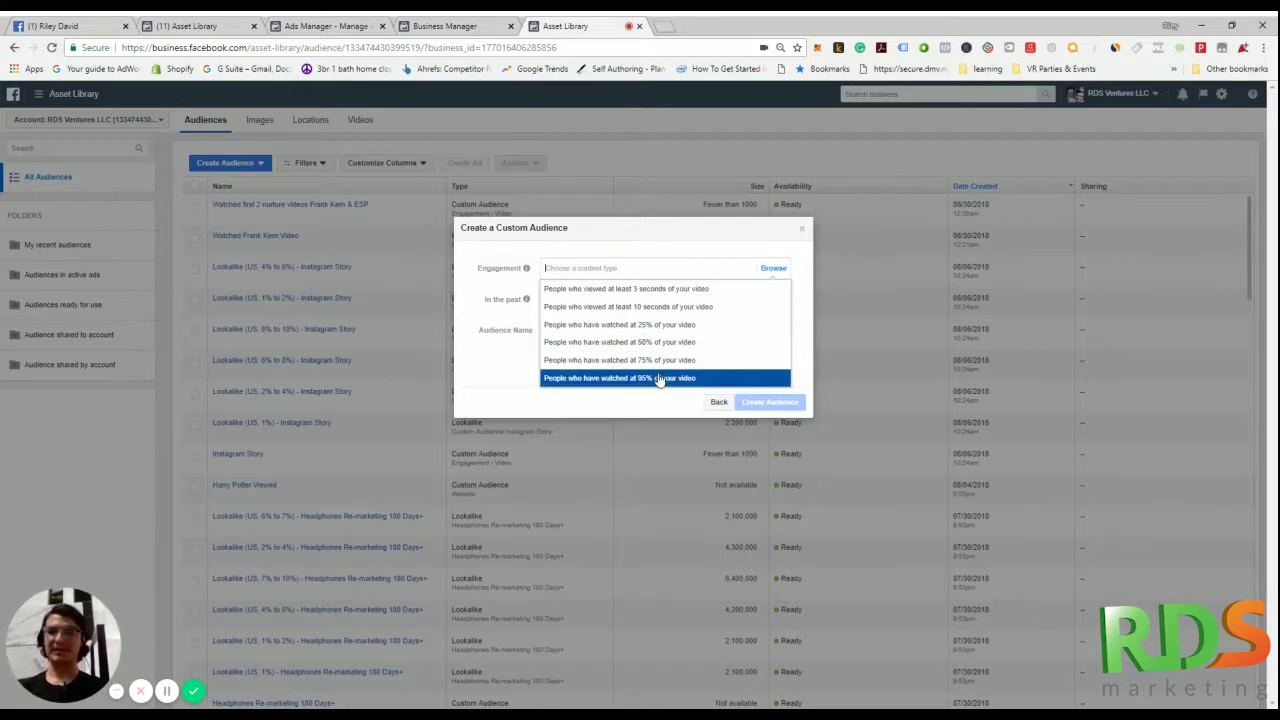
pyautogui.click(718, 403)
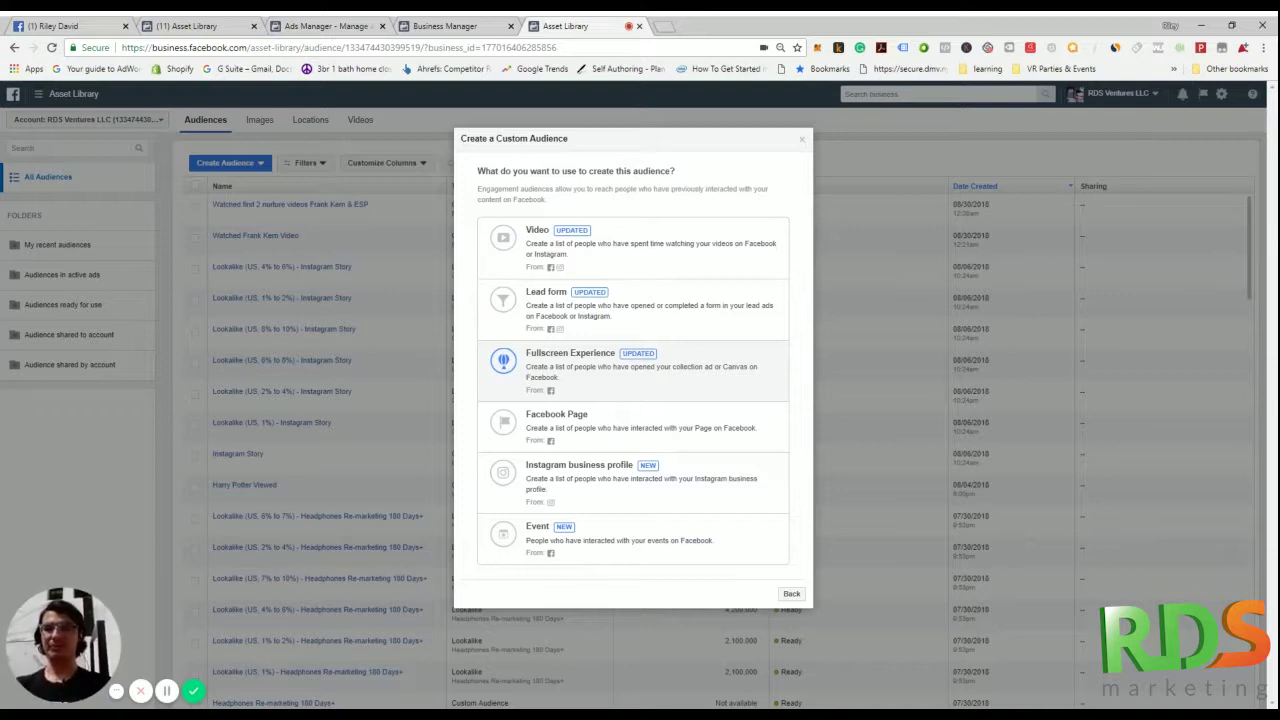
pyautogui.click(805, 143)
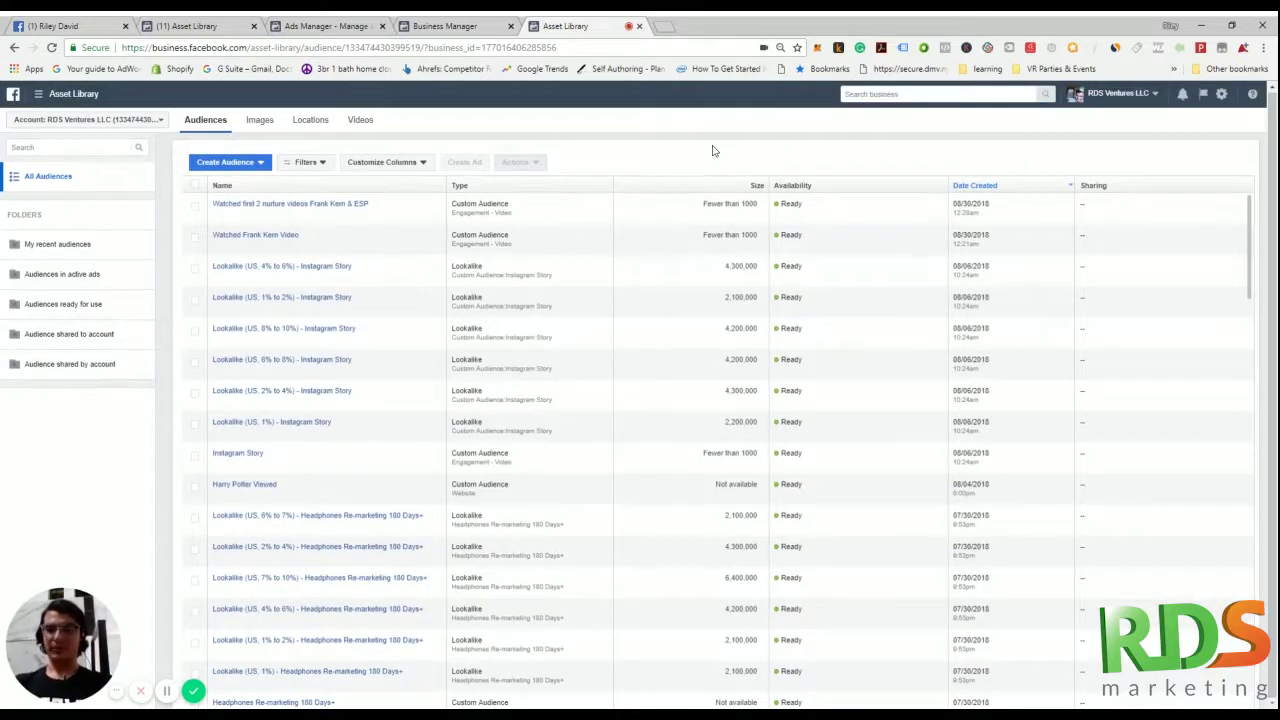
# Look through the account's list of custom and lookalike audiences
pyautogui.scroll(-5, 688, 388)
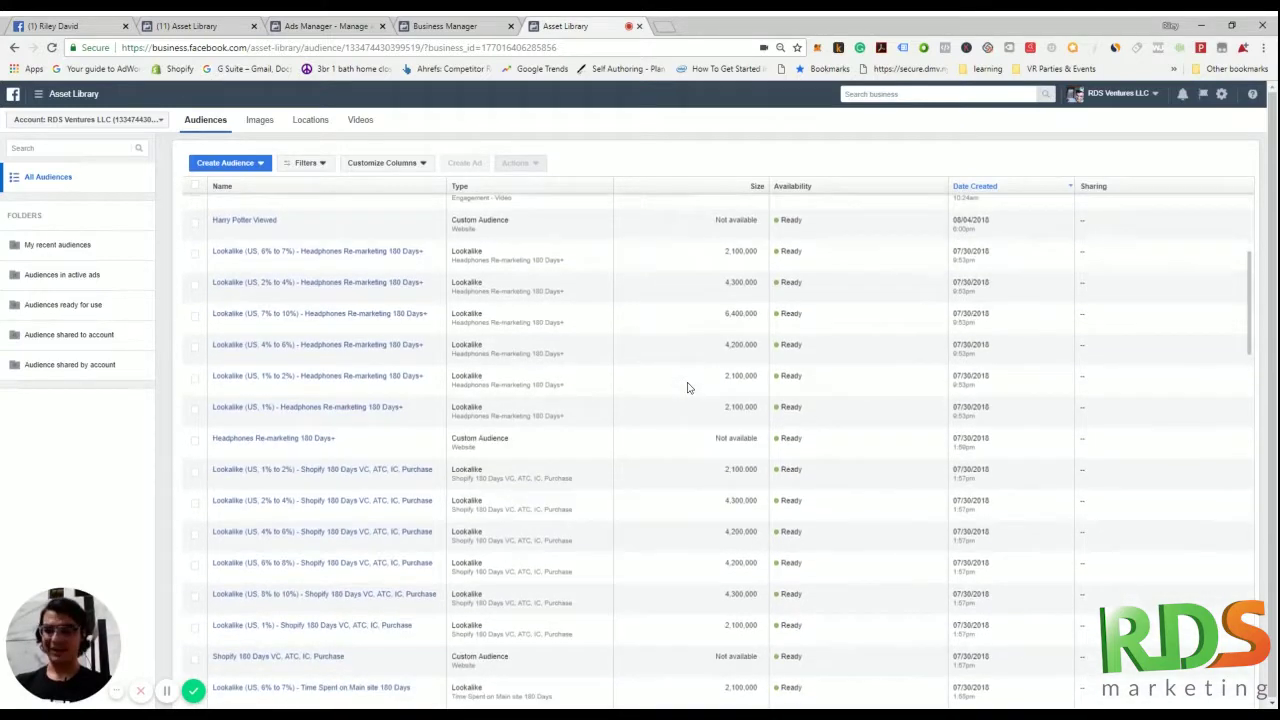
pyautogui.scroll(5, 688, 388)
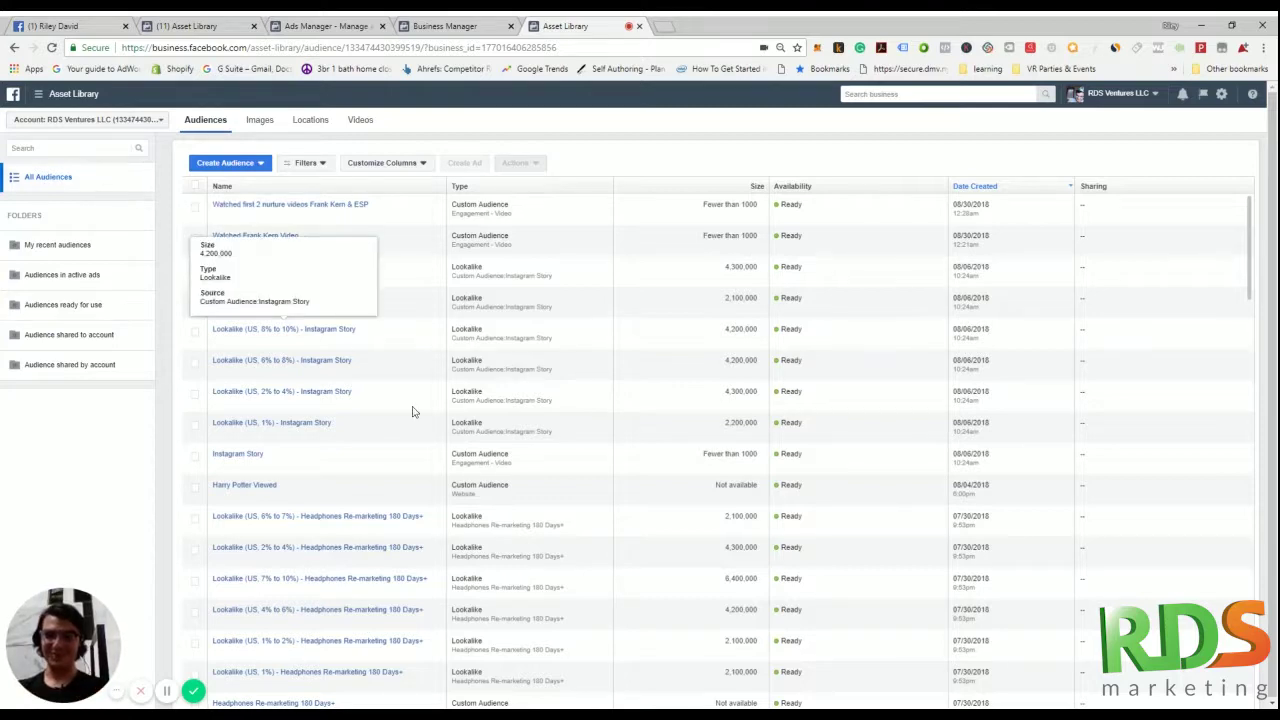
pyautogui.scroll(-10, 414, 410)
pyautogui.scroll(10, 414, 410)
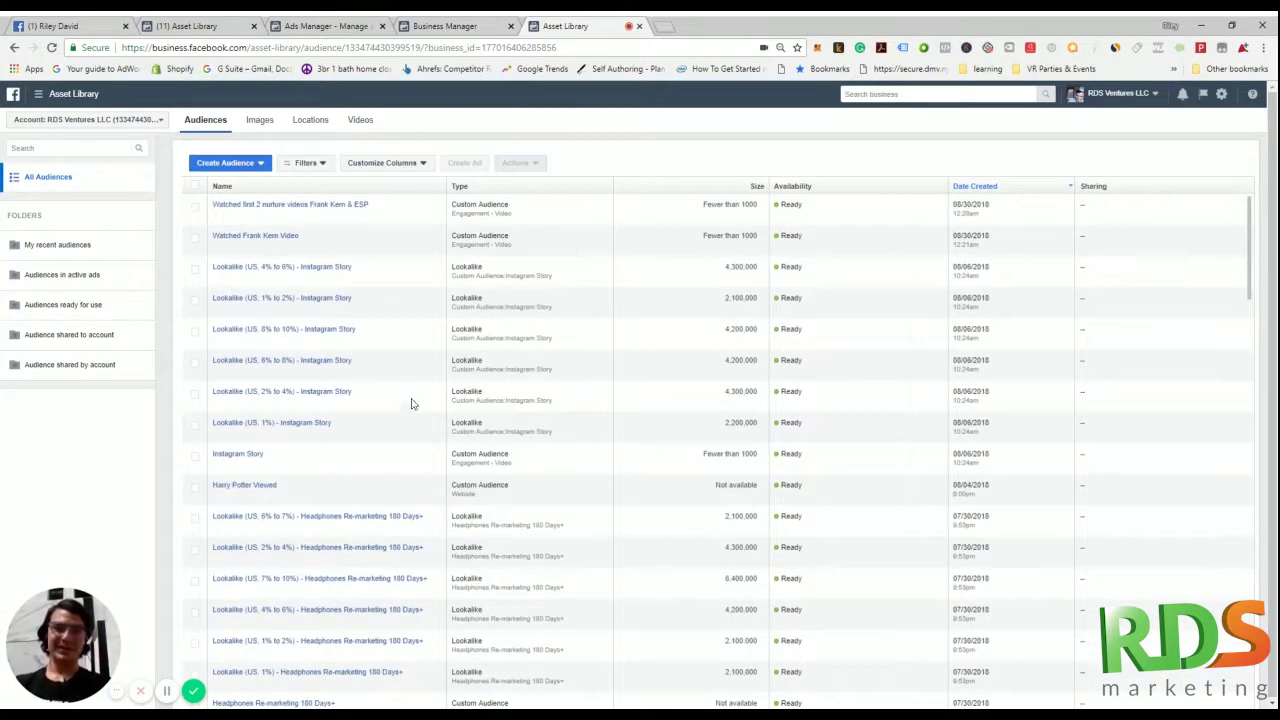
# Return to the Facebook page's Publishing Tools and view its published posts
pyautogui.click(463, 24)
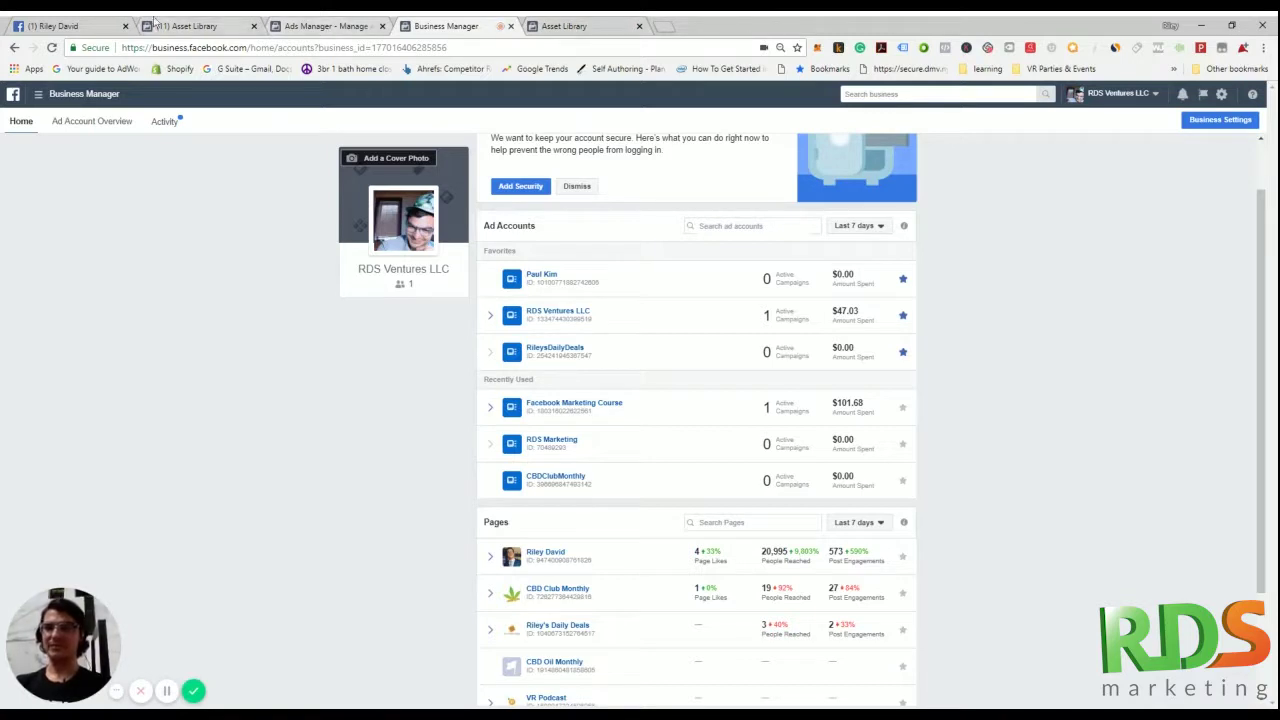
pyautogui.click(60, 25)
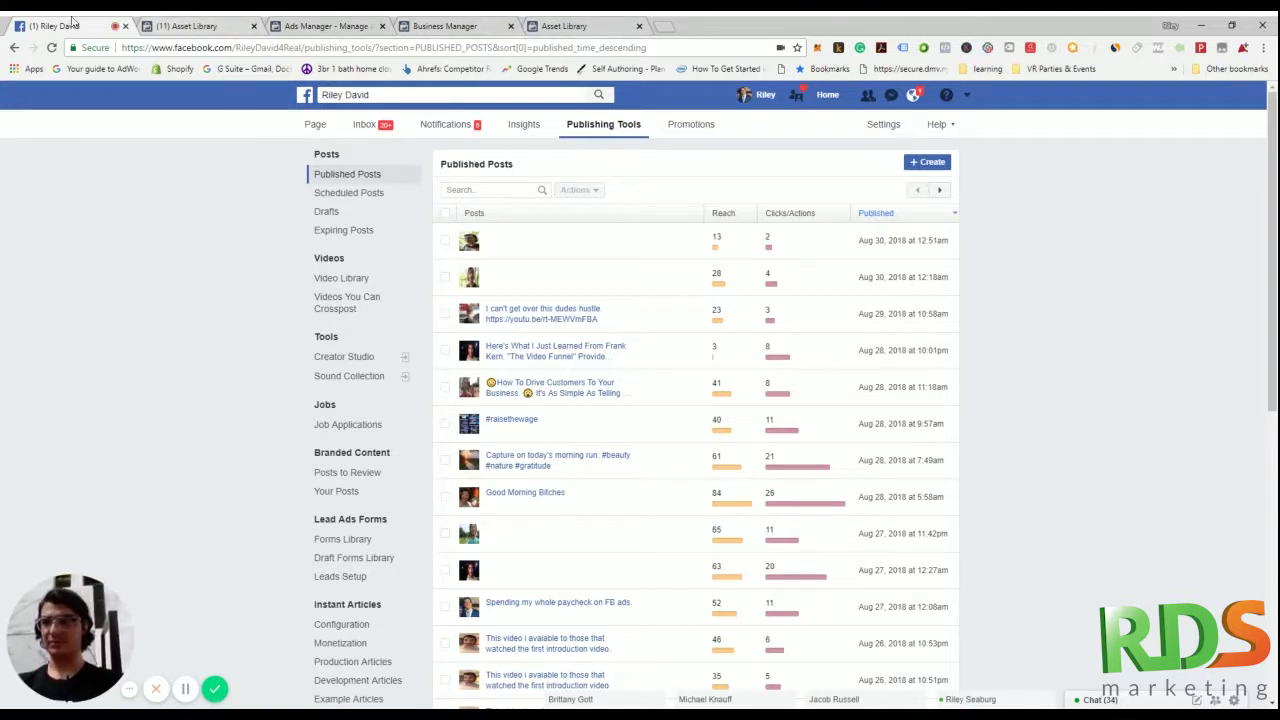
pyautogui.click(590, 24)
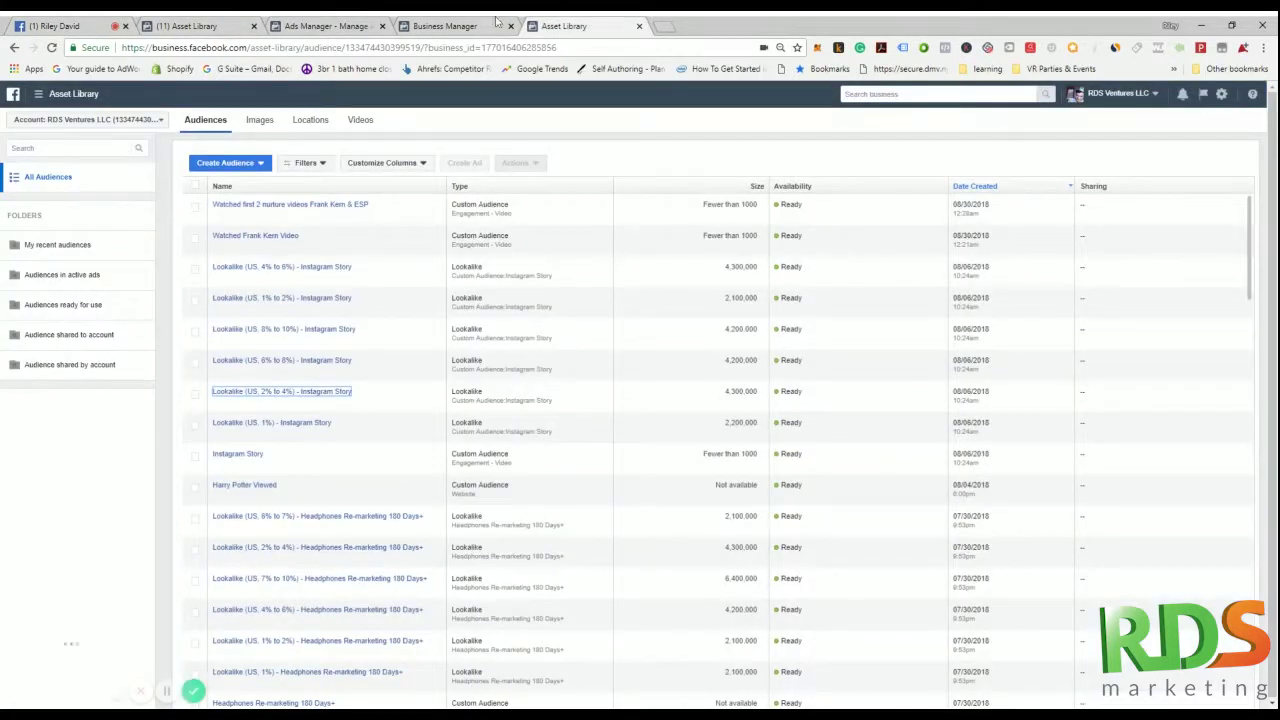
pyautogui.click(108, 24)
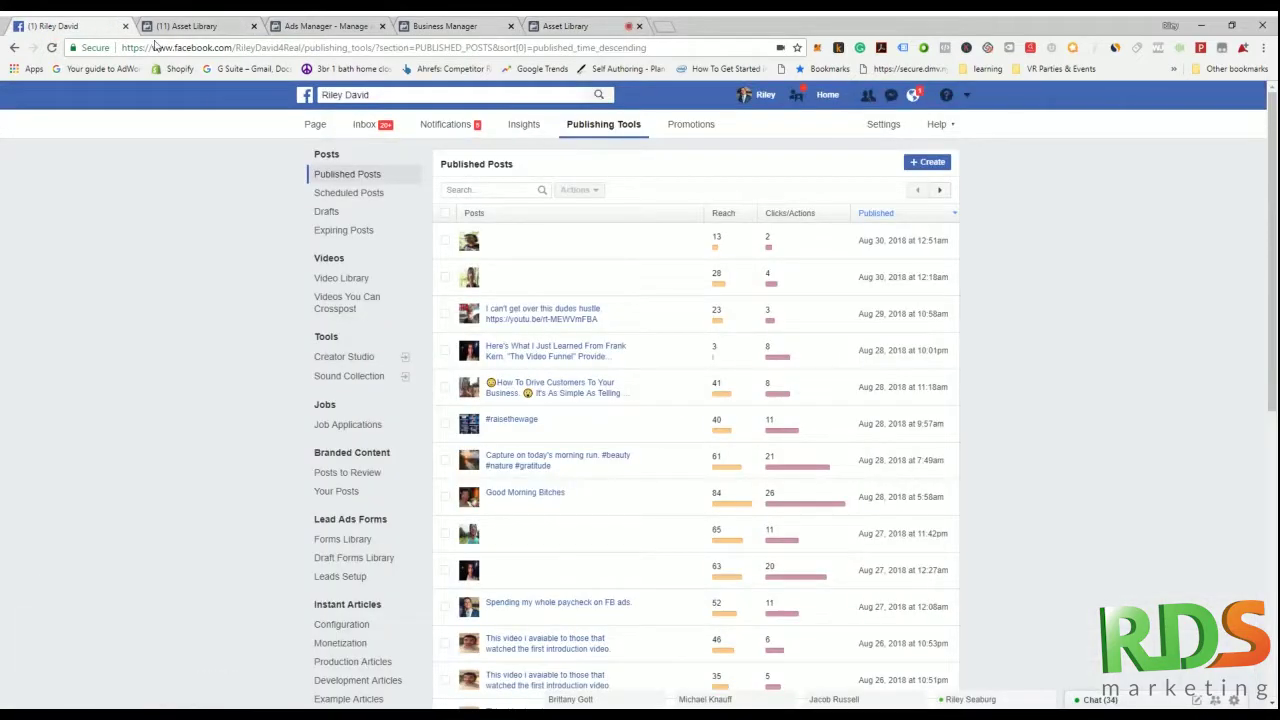
pyautogui.scroll(-1, 470, 293)
pyautogui.scroll(1, 470, 293)
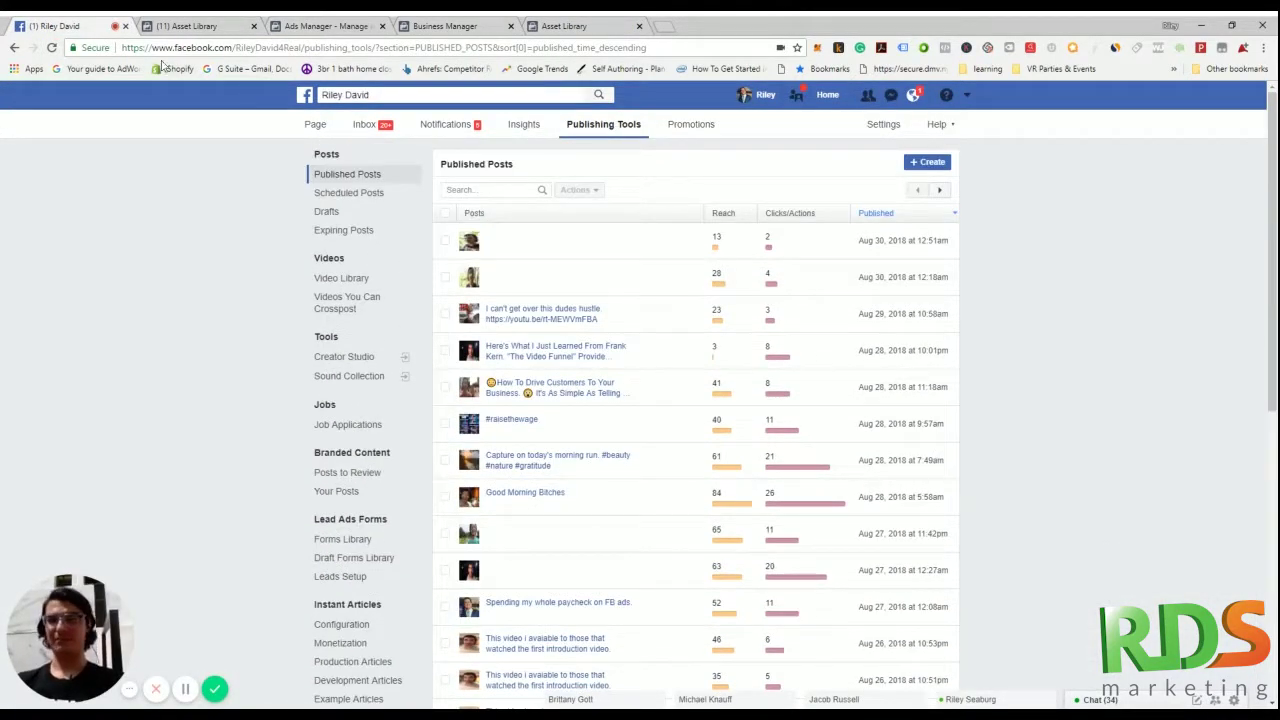
# View the Facebook page's home and Promotions overview, and check the account notifications
pyautogui.click(318, 126)
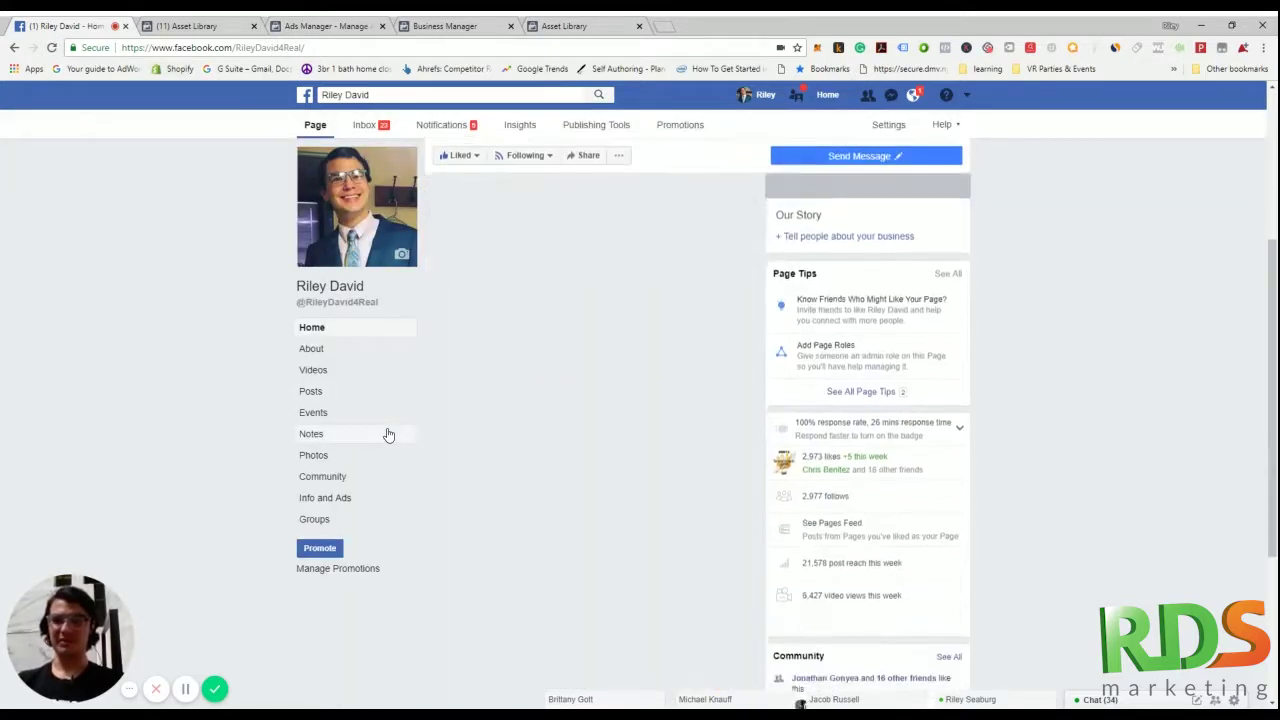
pyautogui.click(667, 126)
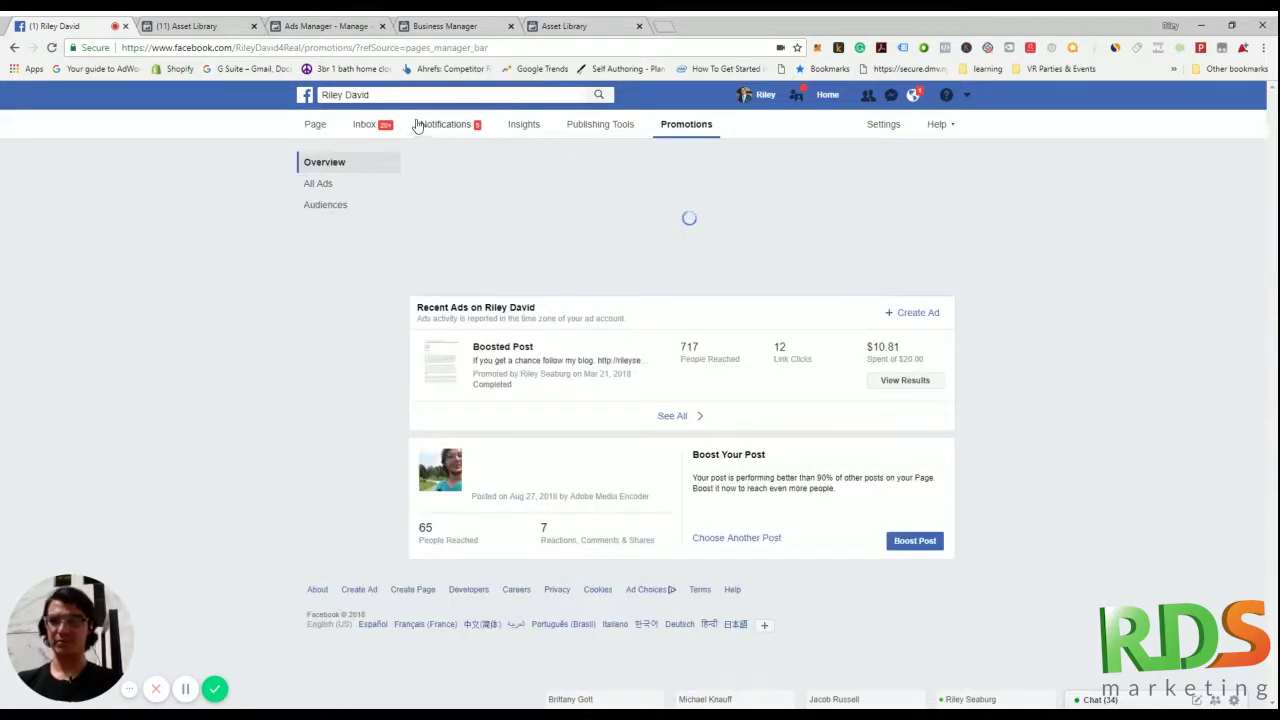
pyautogui.click(314, 125)
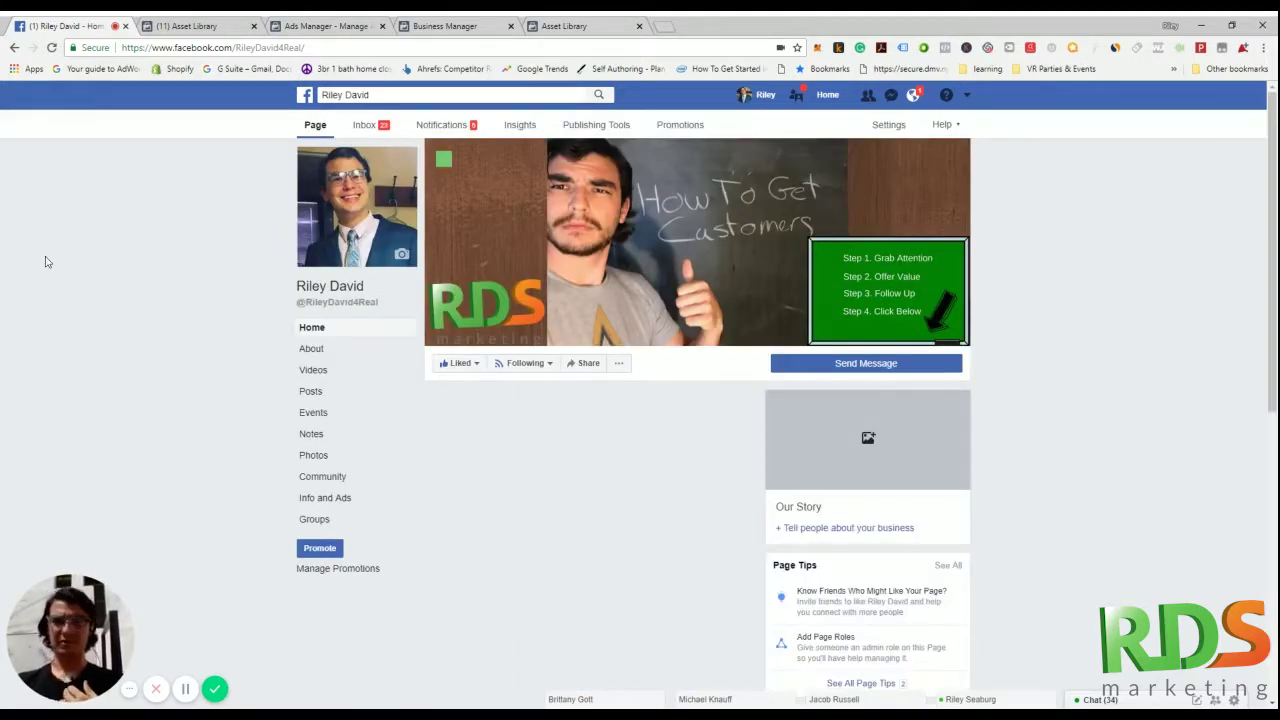
pyautogui.click(915, 95)
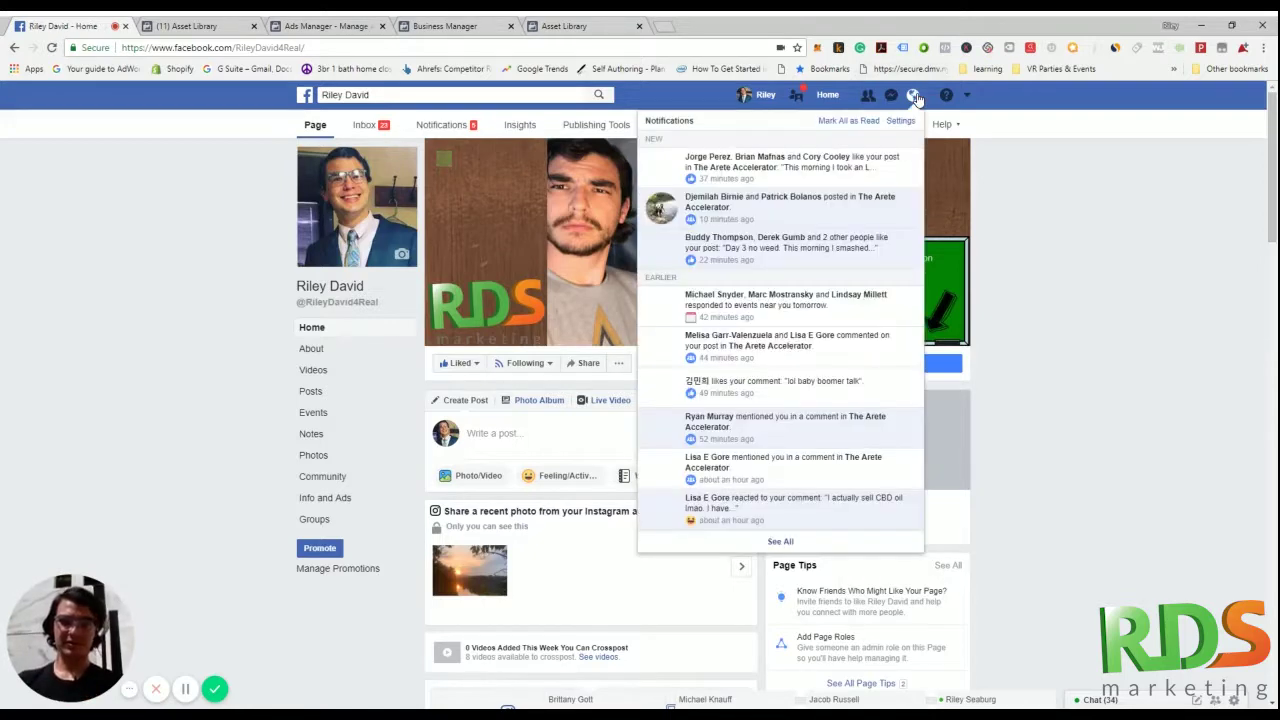
# Close the notifications list and look over the page's home content, including its videos and weekly activity
pyautogui.click(100, 320)
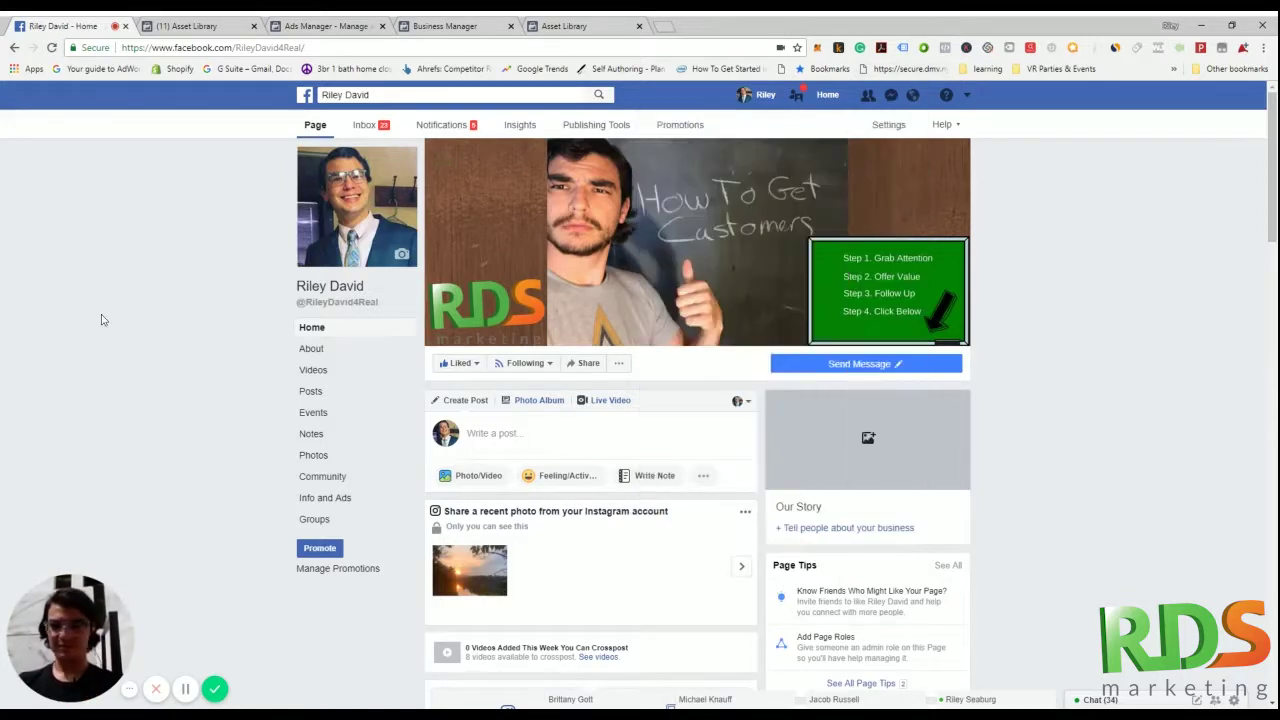
pyautogui.scroll(-2, 100, 320)
pyautogui.scroll(-2, 270, 420)
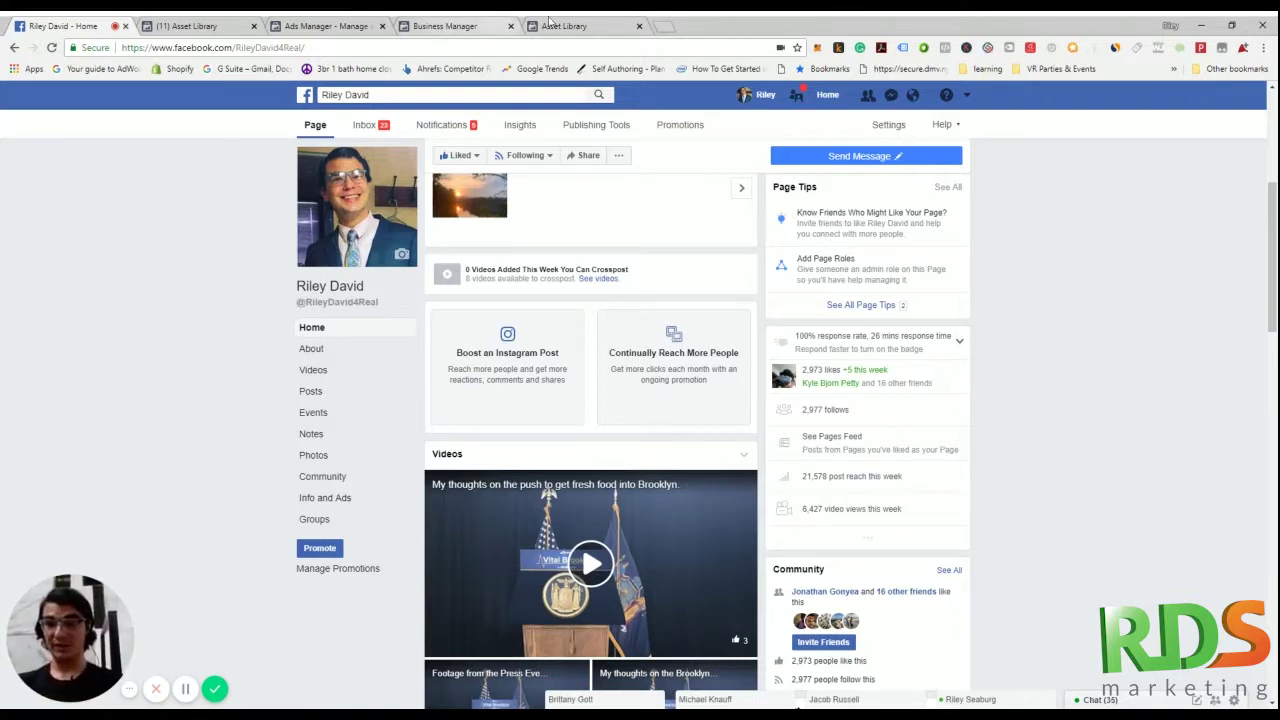
# Switch to Business Manager, shorten its address to business.facebook.com without loading it, and look over the ad accounts and pages
pyautogui.click(488, 25)
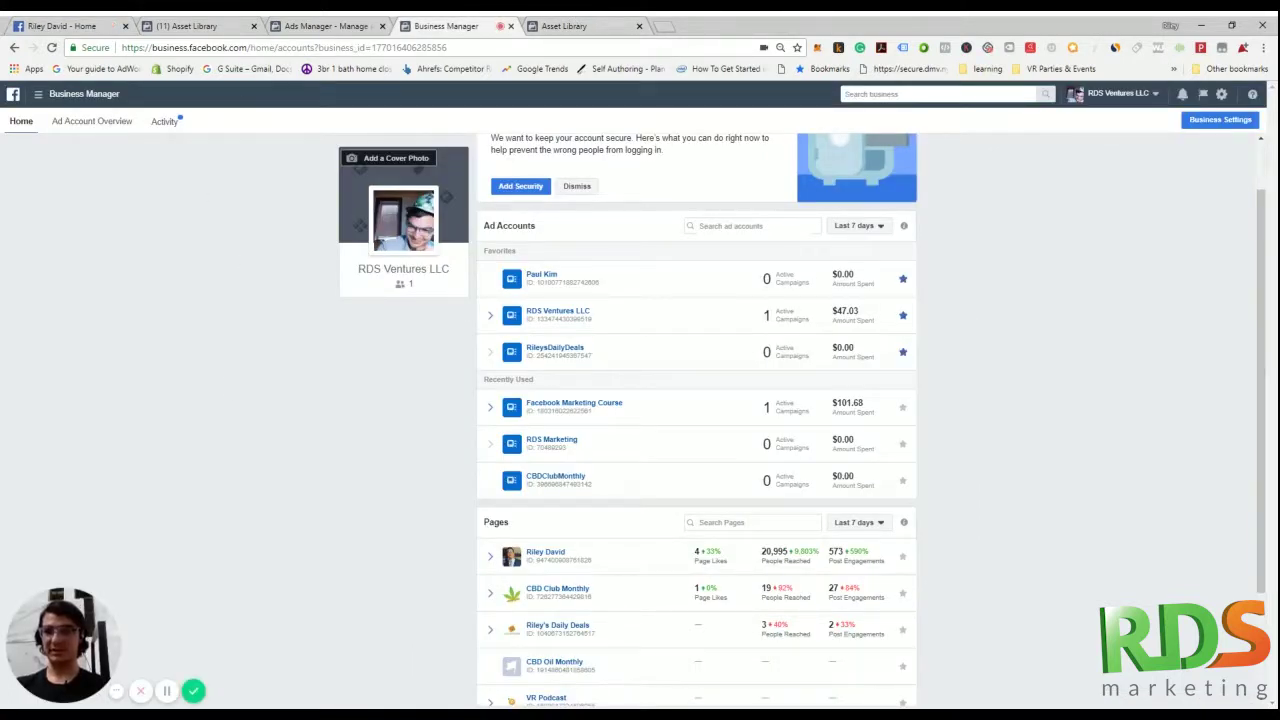
pyautogui.moveTo(447, 47); pyautogui.dragTo(248, 40)
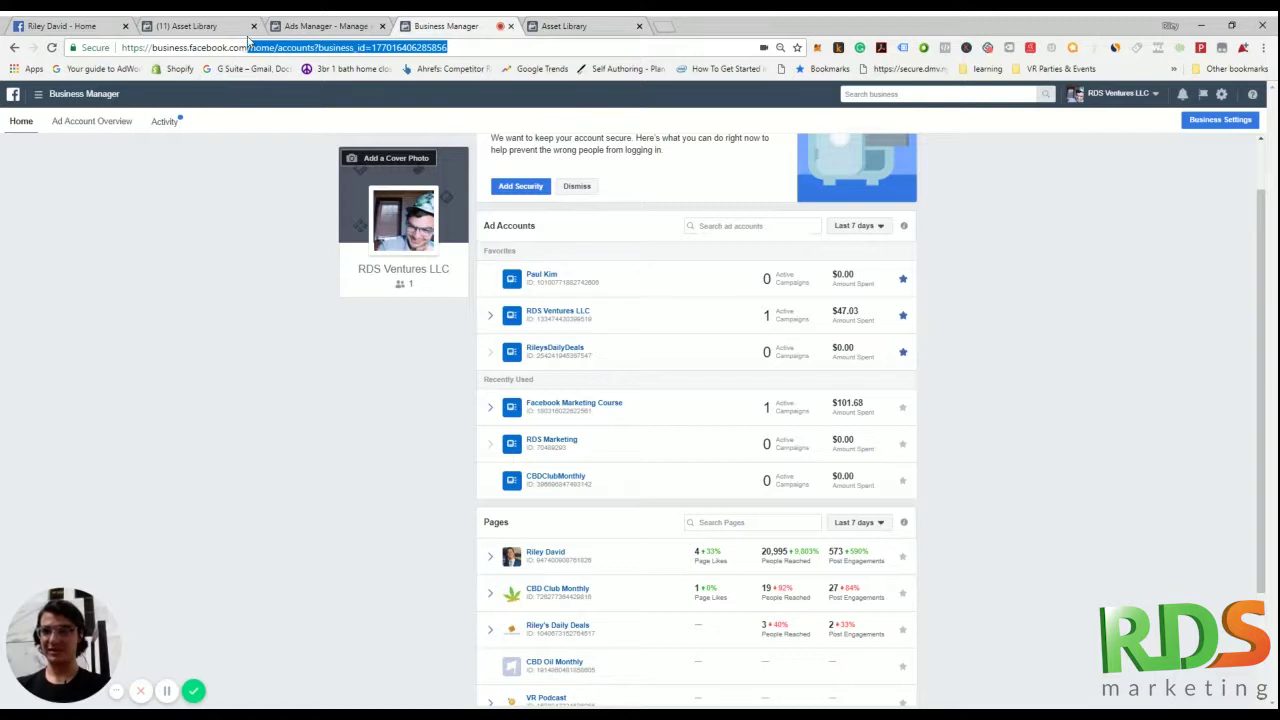
pyautogui.press('BackSpace')
pyautogui.moveTo(113, 47); pyautogui.dragTo(208, 47)
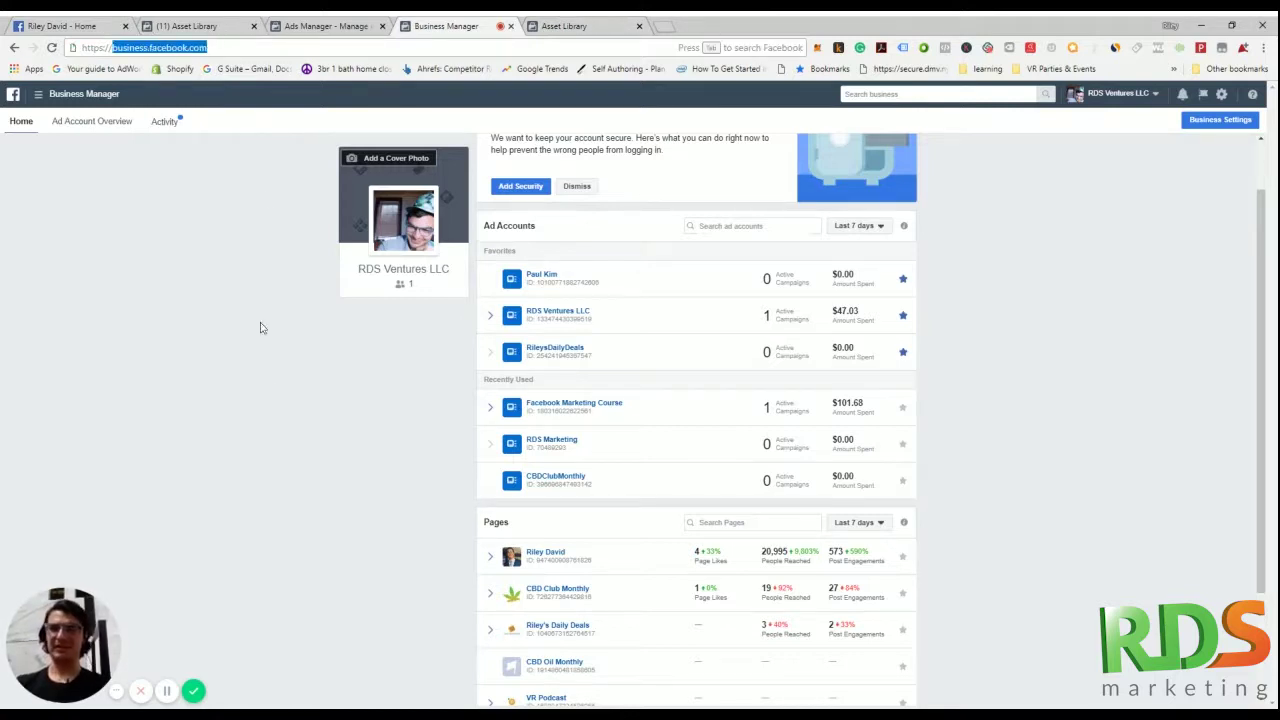
pyautogui.click(269, 390)
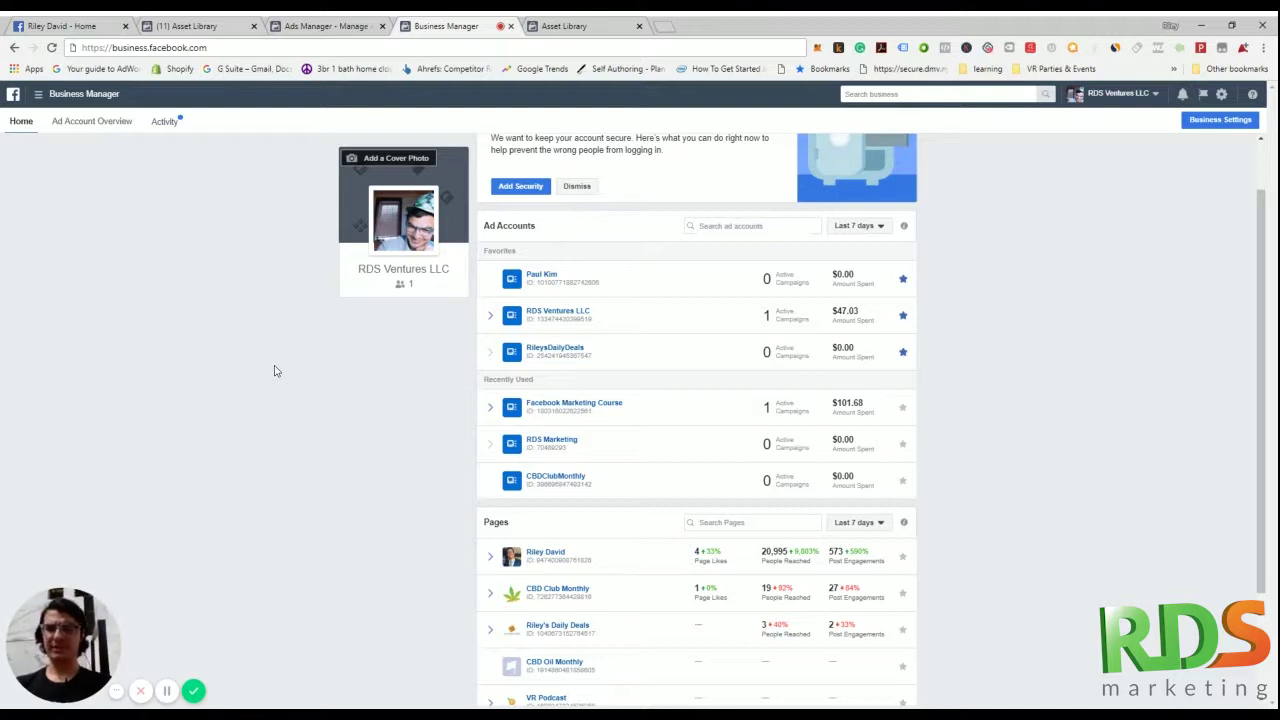
pyautogui.scroll(-2, 276, 371)
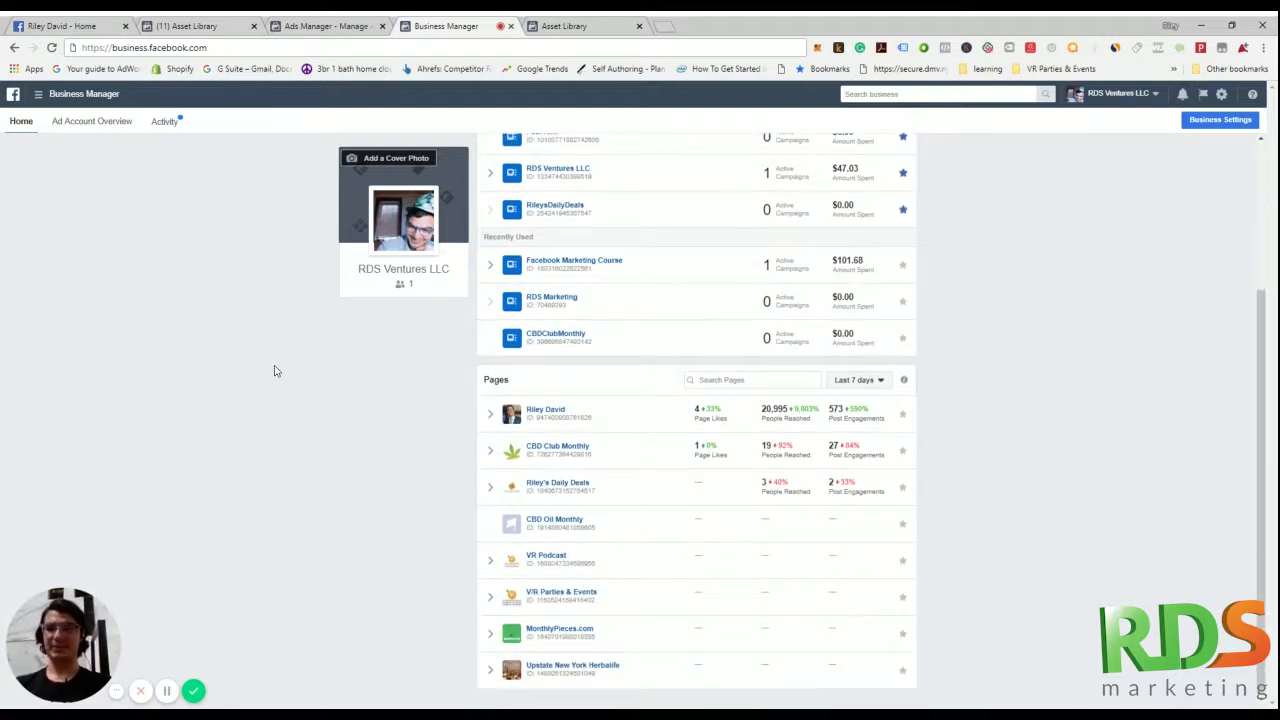
pyautogui.scroll(3, 263, 489)
# Open the Facebook Blueprint site at facebook.com/blueprint in a new browser tab
pyautogui.click(664, 27)
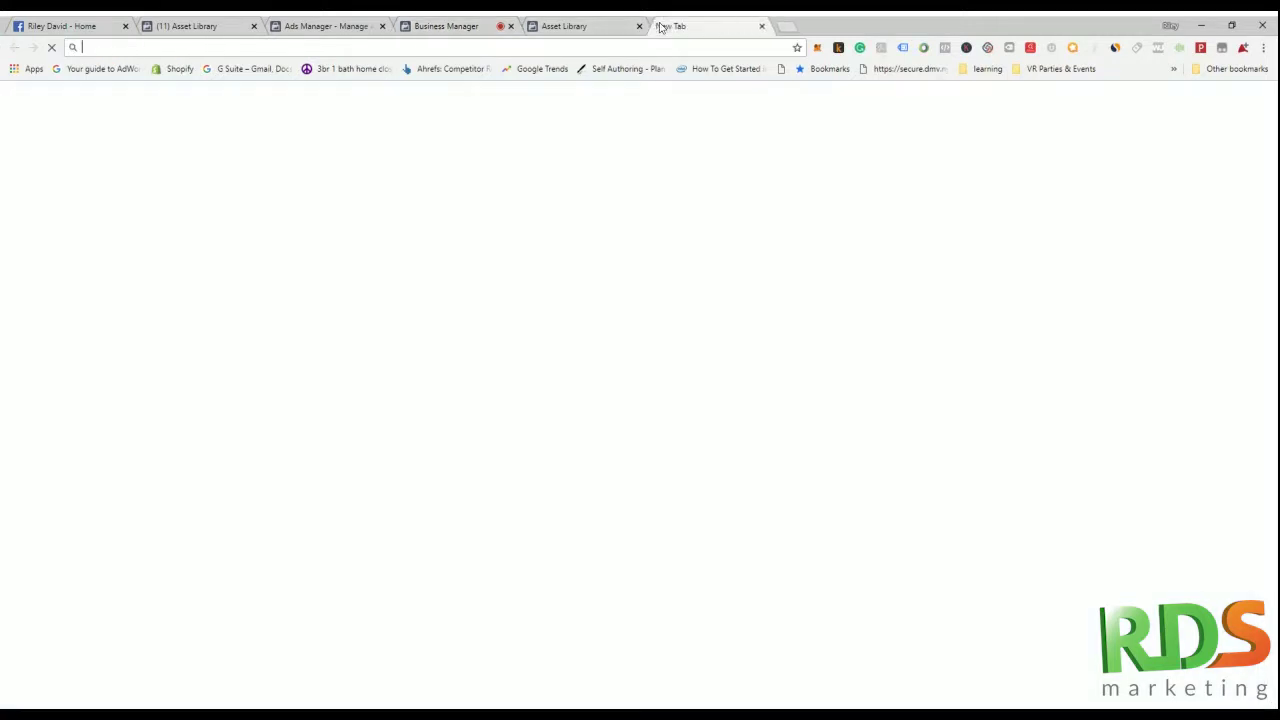
pyautogui.write('face')
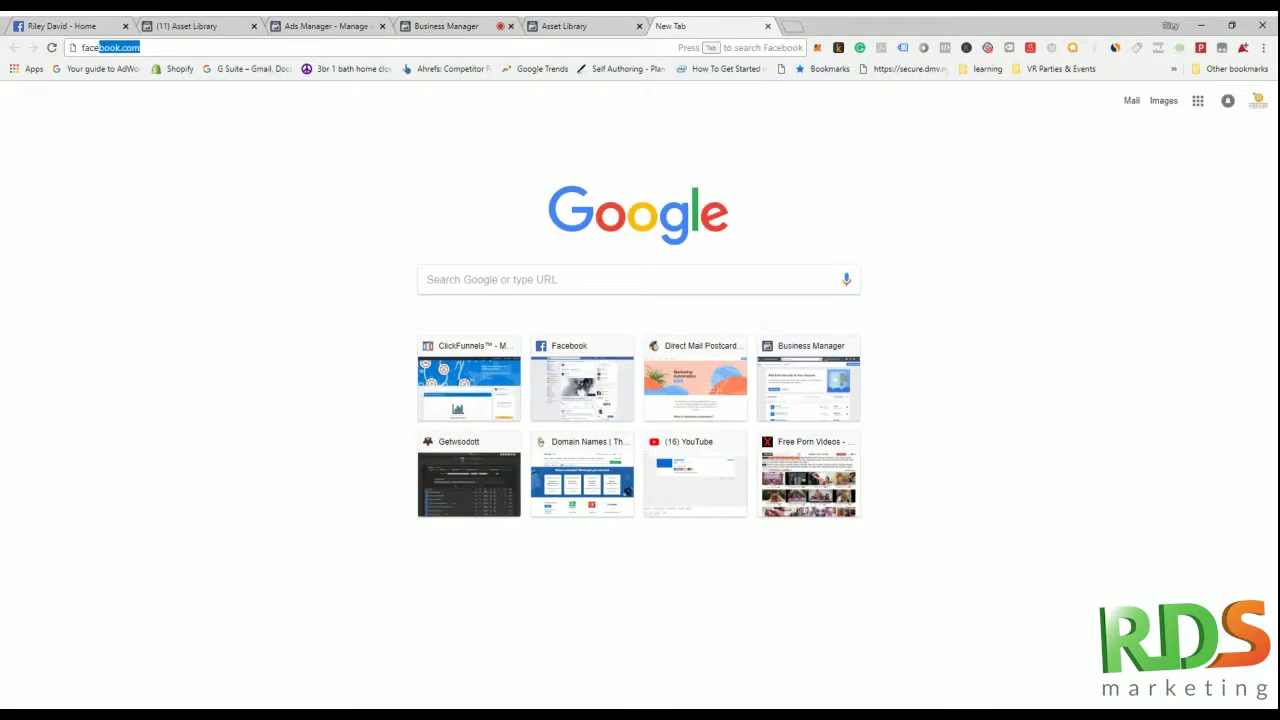
pyautogui.press('Right')
pyautogui.write('/blue')
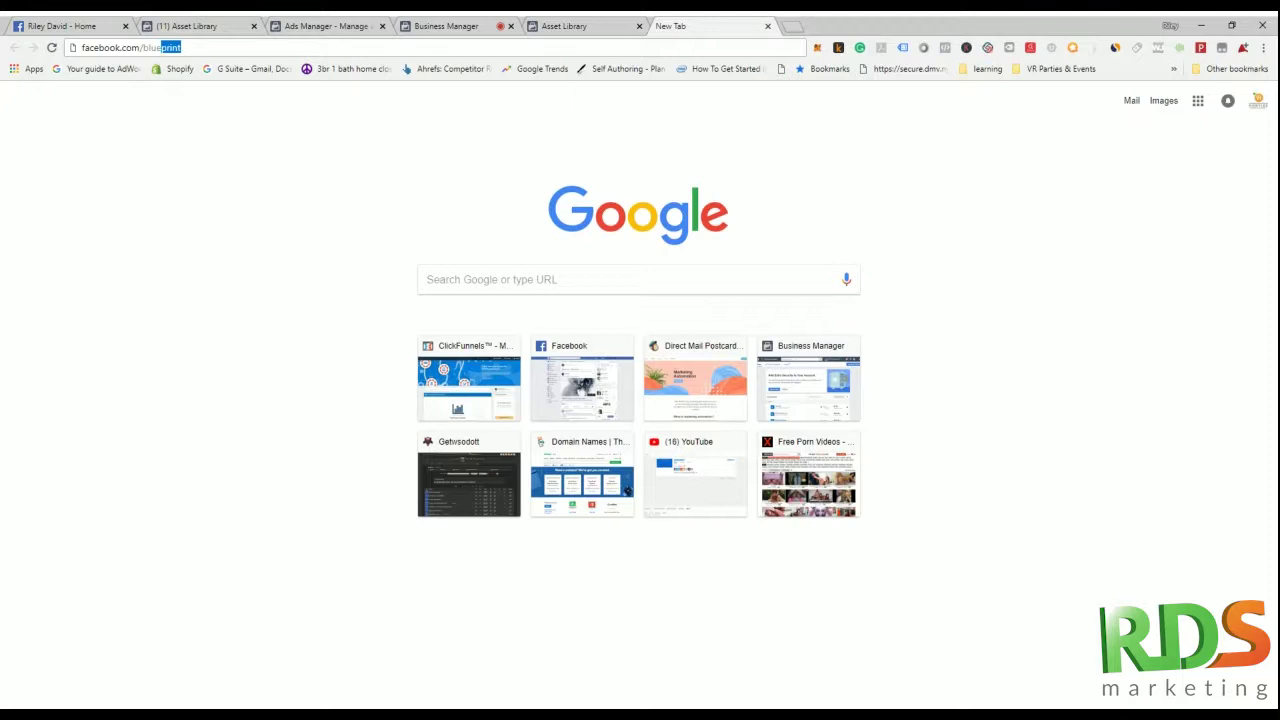
pyautogui.press('Return')
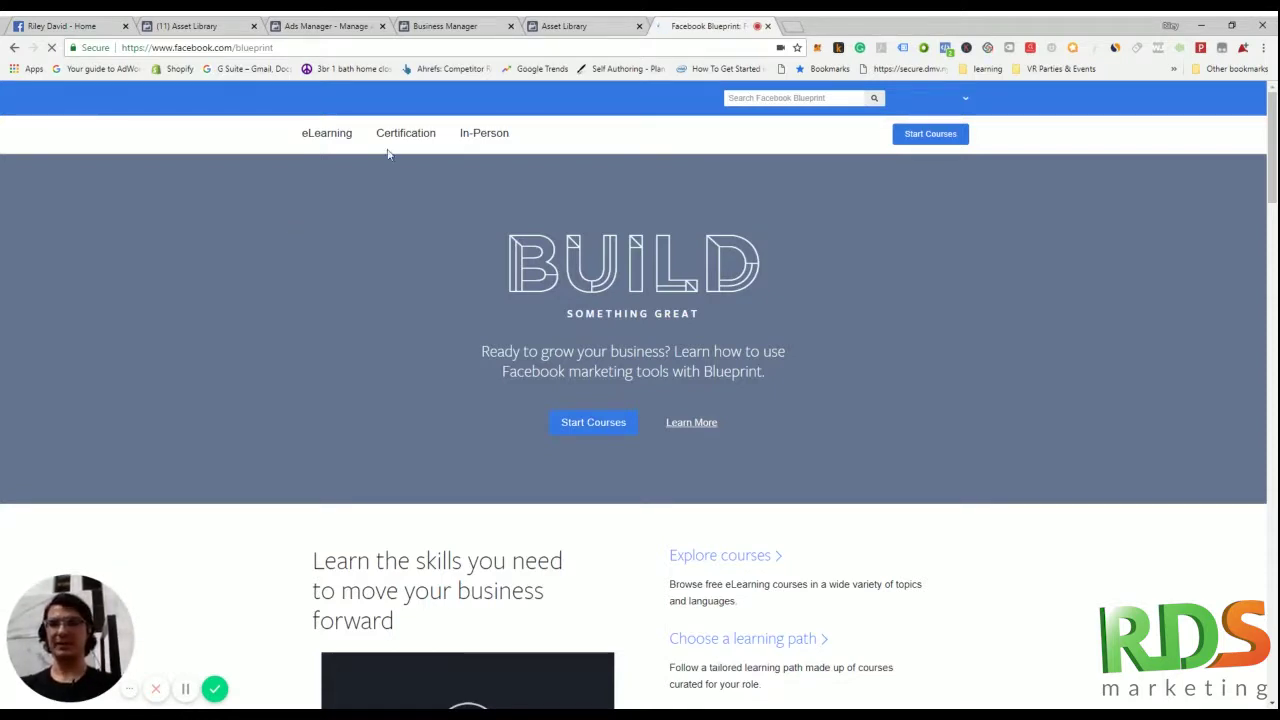
# Look through the Facebook Blueprint home page for its learning options, featured courses and case studies
pyautogui.scroll(-2, 356, 520)
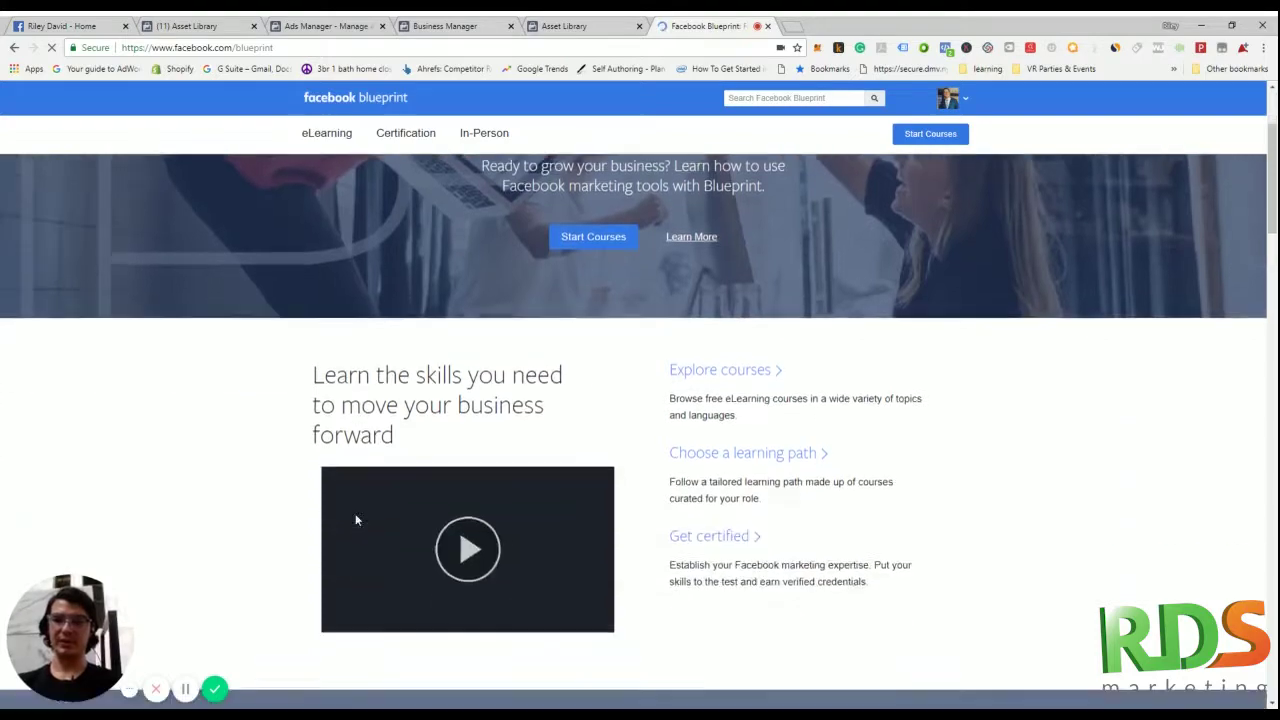
pyautogui.scroll(-15, 355, 520)
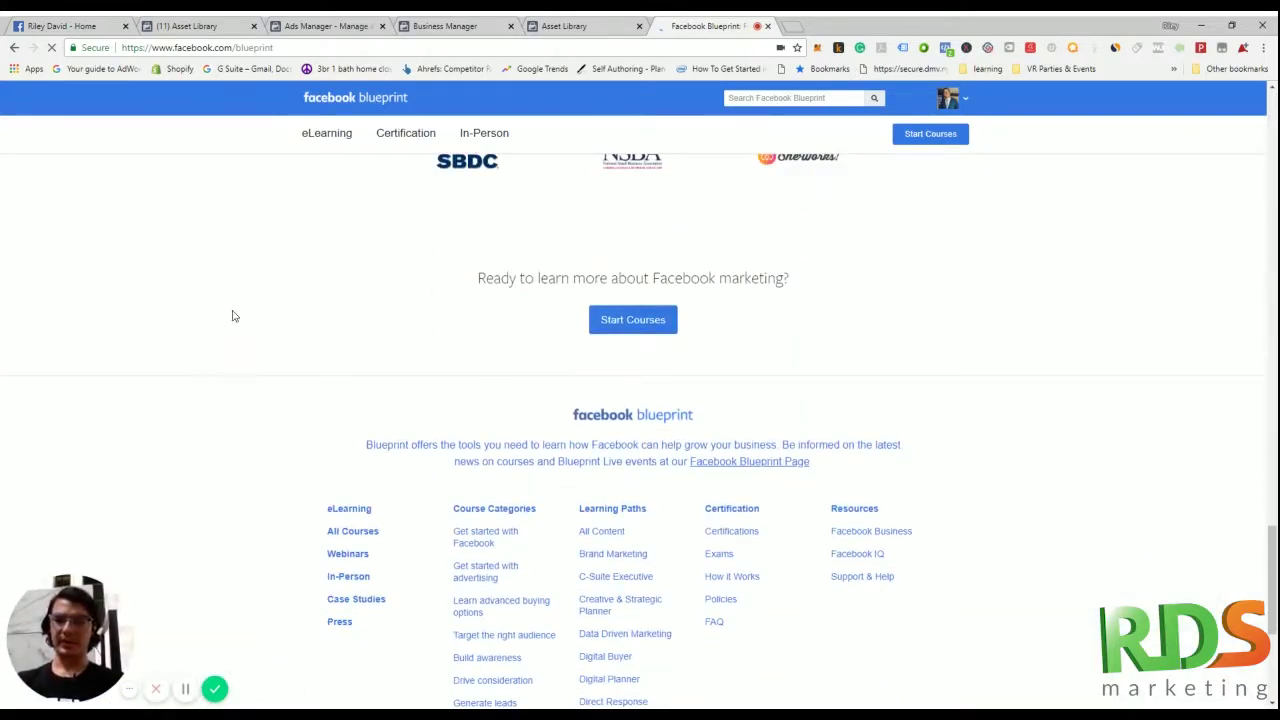
pyautogui.scroll(12, 234, 350)
pyautogui.moveTo(320, 131)
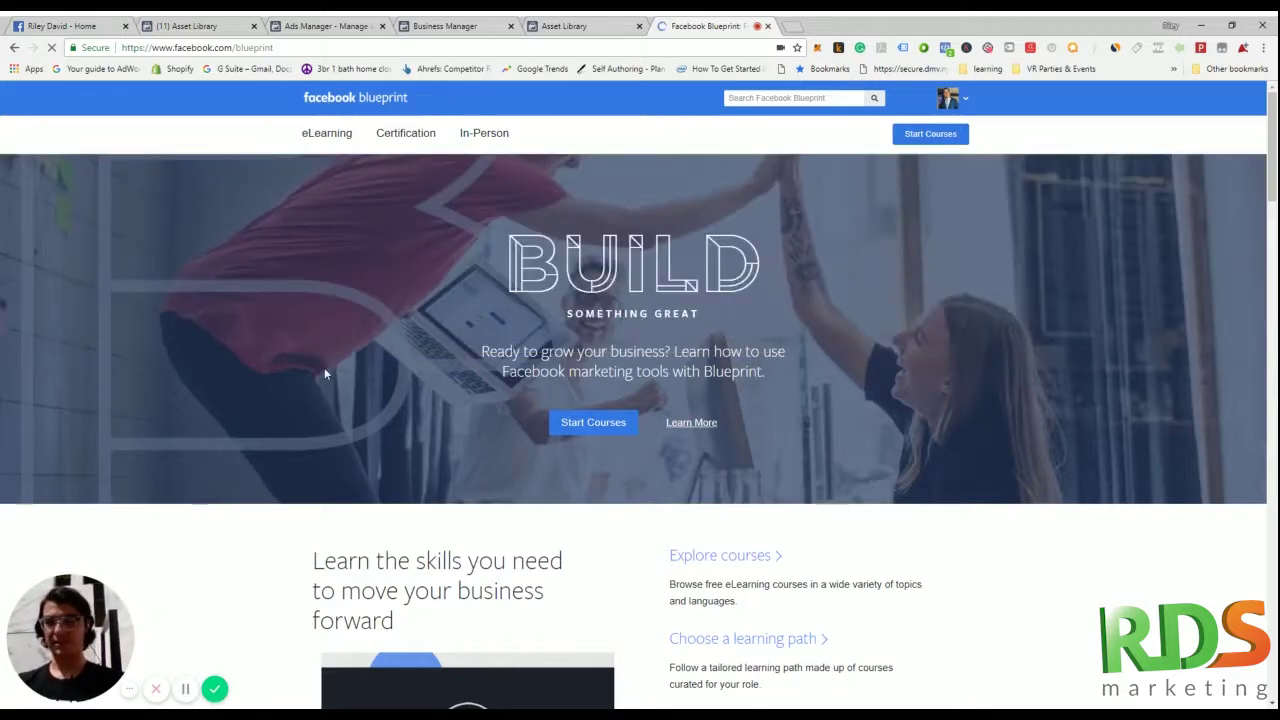
pyautogui.scroll(-2, 324, 374)
pyautogui.scroll(2, 324, 374)
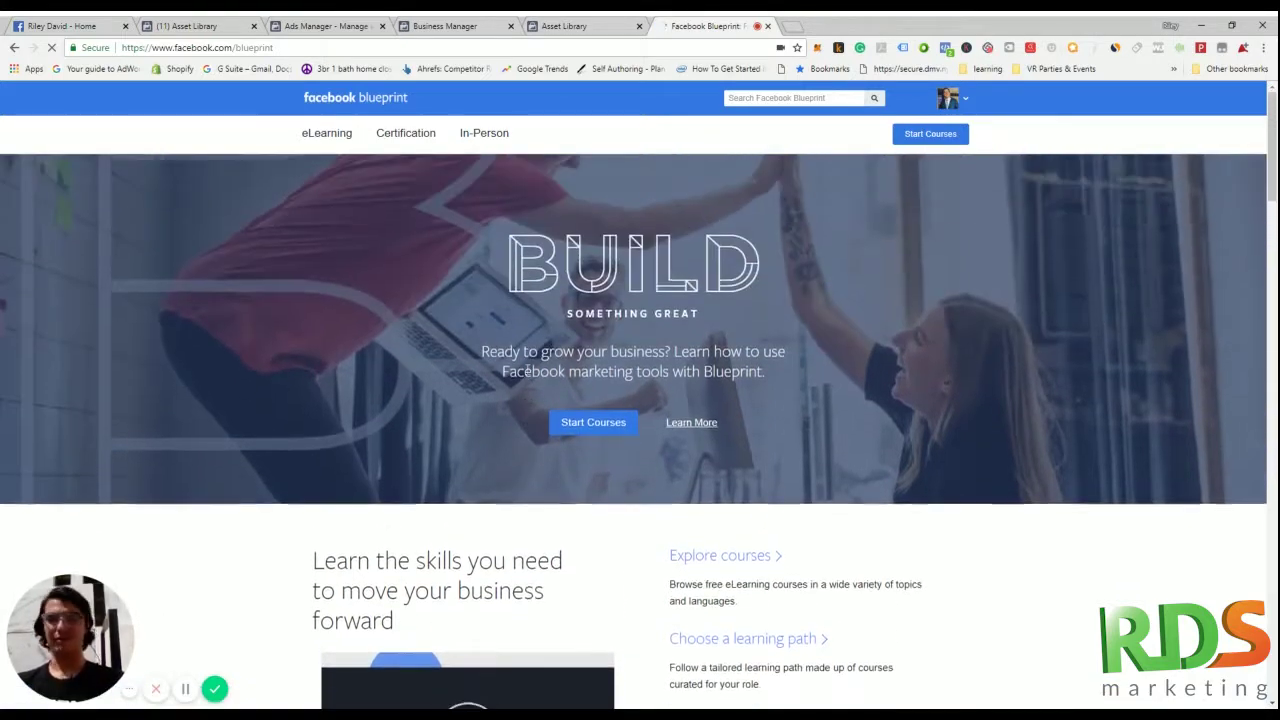
pyautogui.scroll(-10, 640, 430)
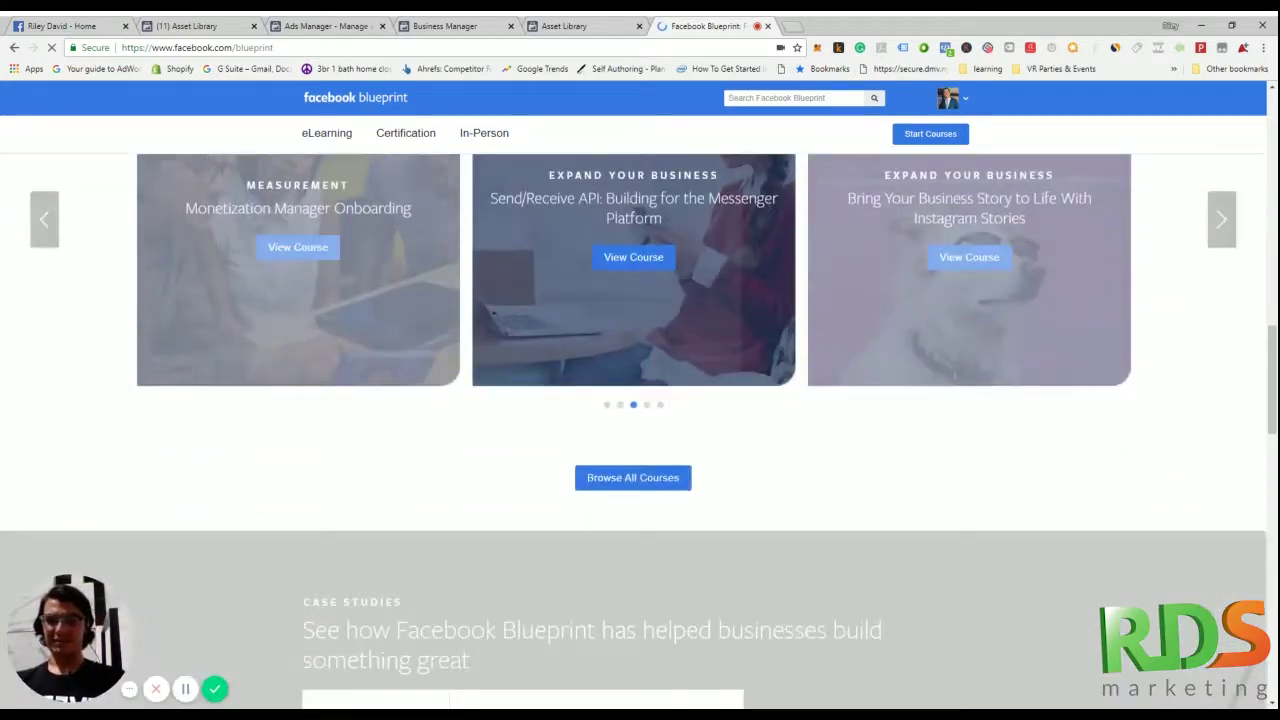
pyautogui.scroll(-4, 312, 307)
pyautogui.scroll(12, 312, 307)
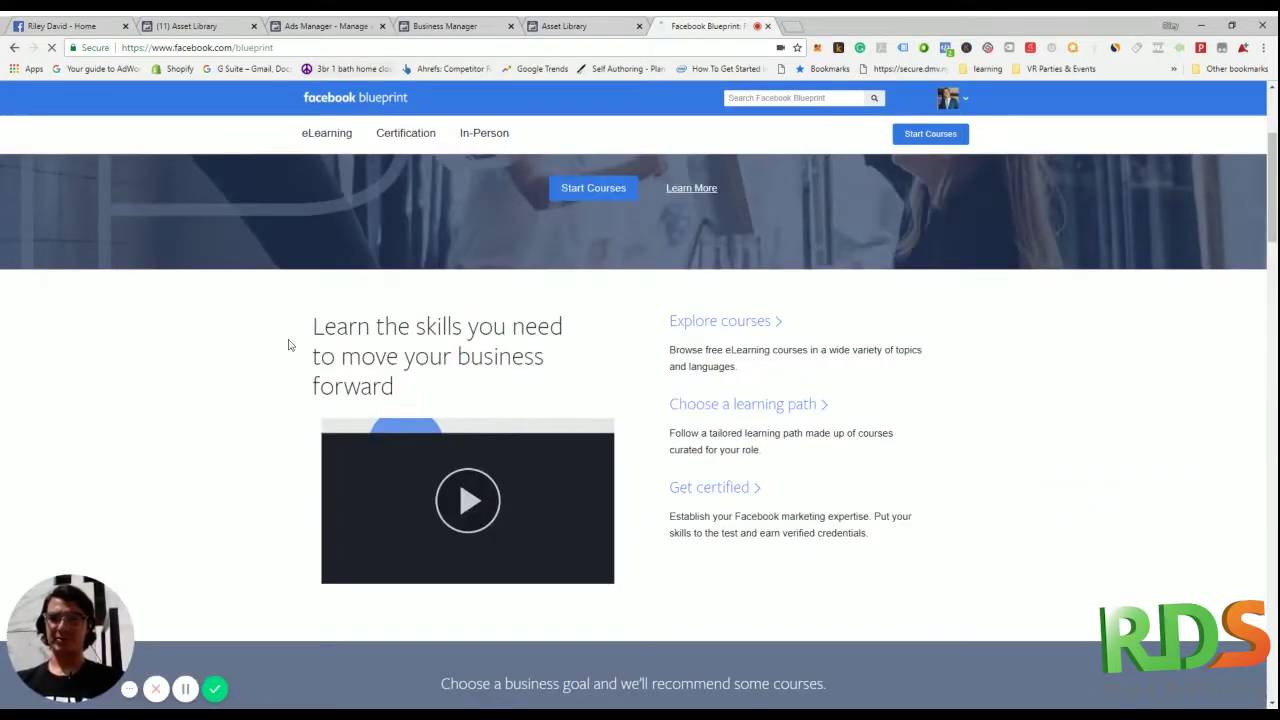
pyautogui.scroll(2, 312, 307)
# Open the Blueprint Certification page and read through its exam and certification information
pyautogui.moveTo(416, 145)
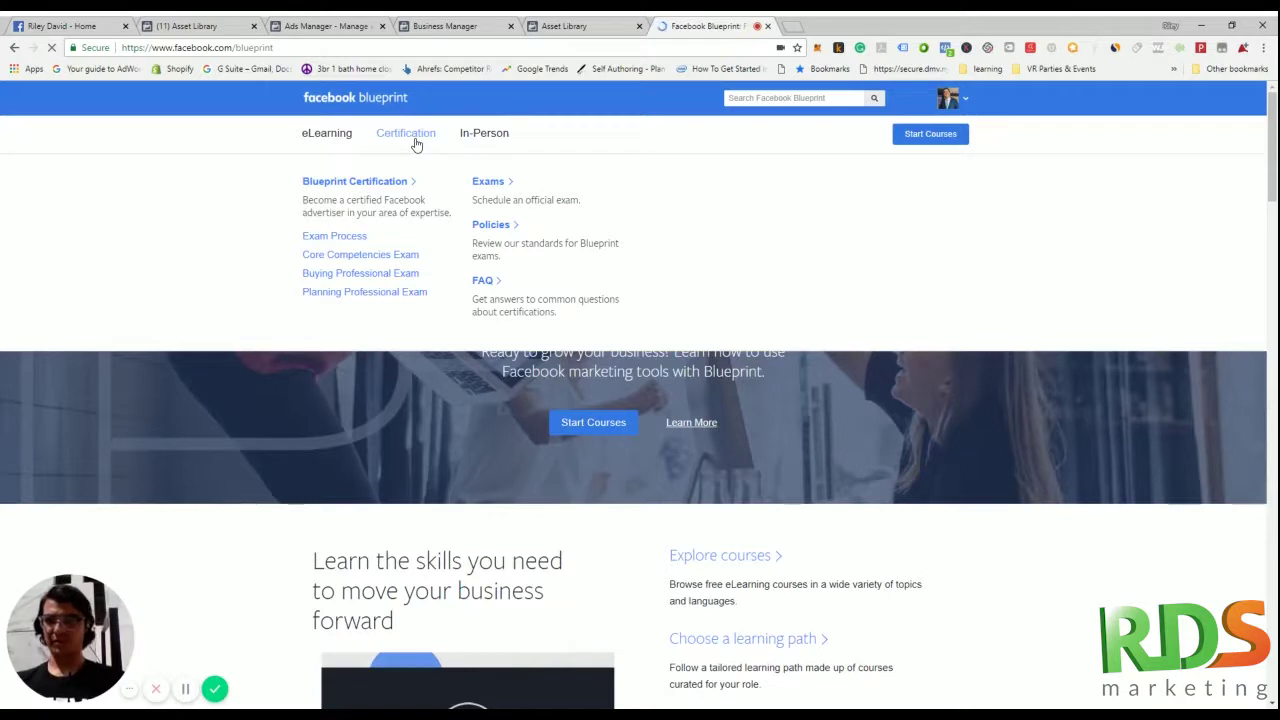
pyautogui.click(298, 183)
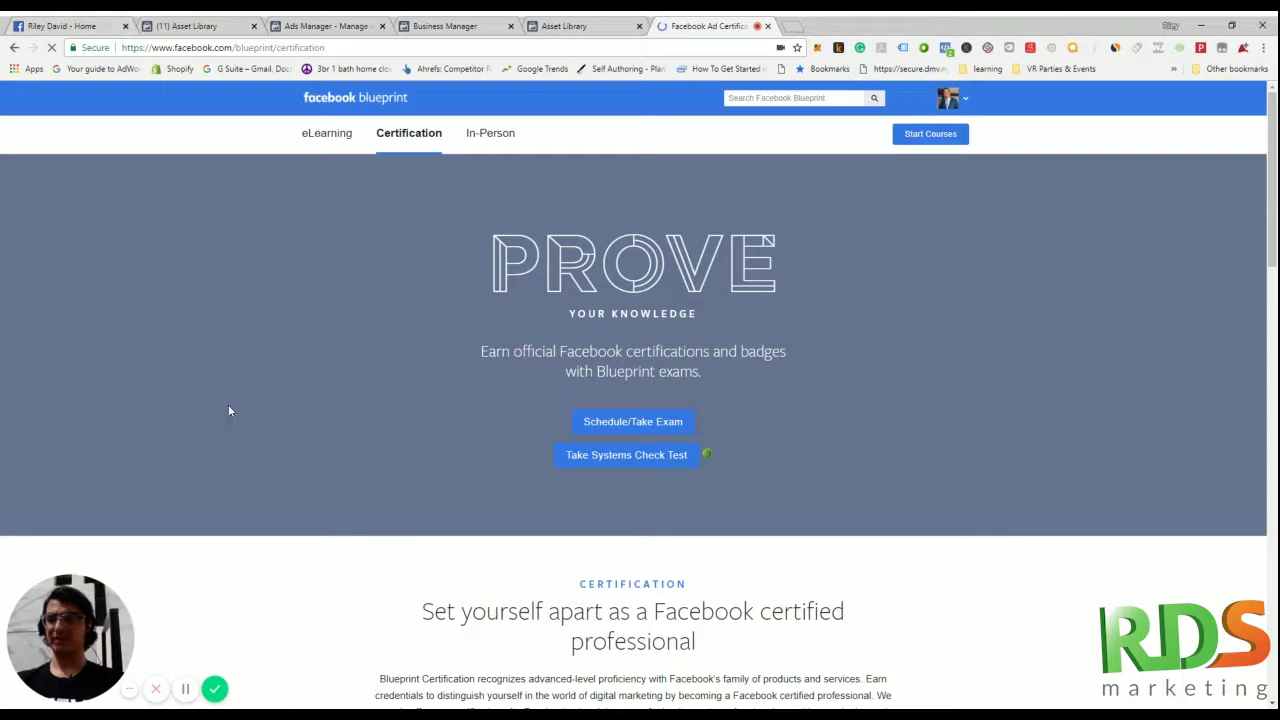
pyautogui.scroll(-5, 322, 643)
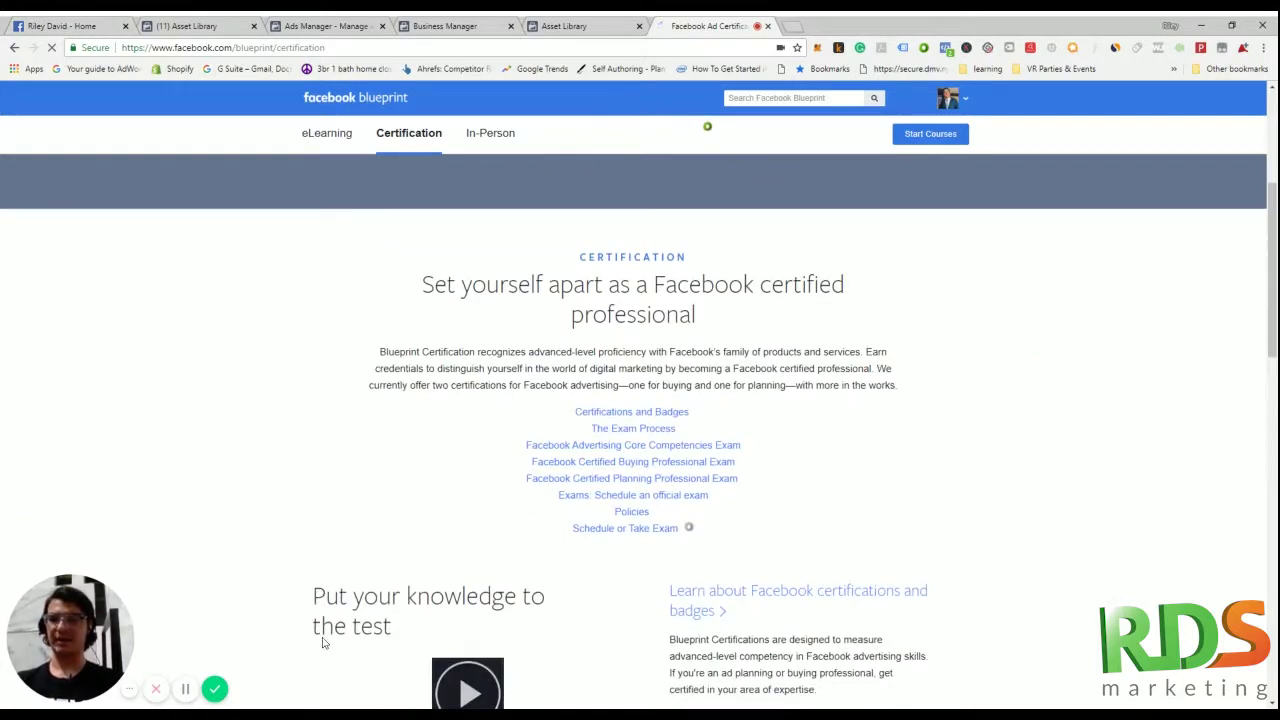
pyautogui.scroll(-2, 322, 643)
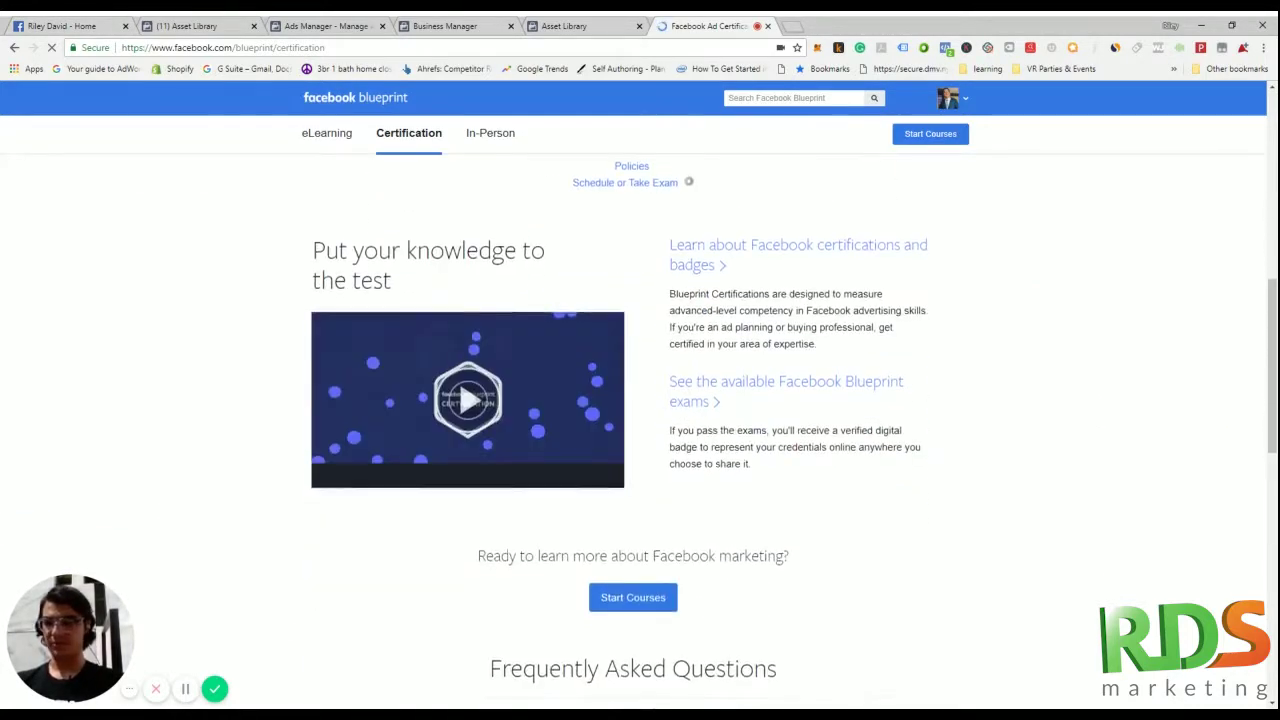
pyautogui.scroll(7, 271, 634)
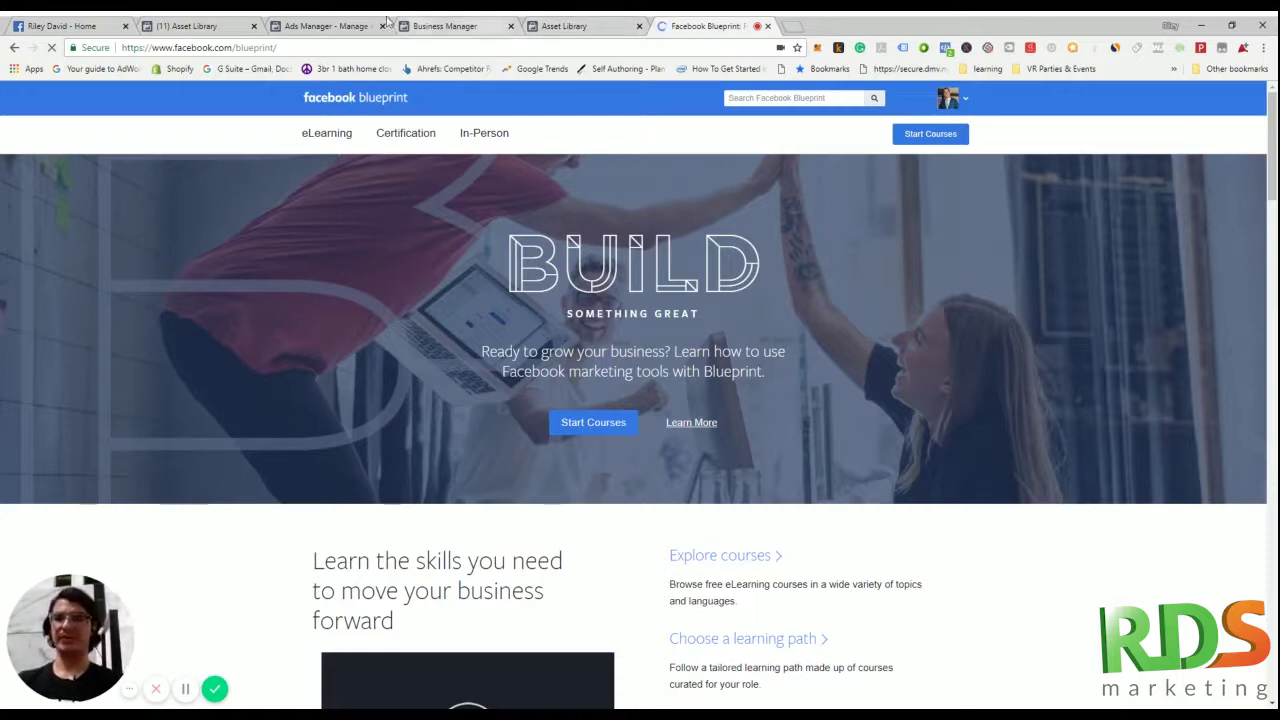
# Return to the Asset Library and view the account's list of audiences
pyautogui.click(588, 26)
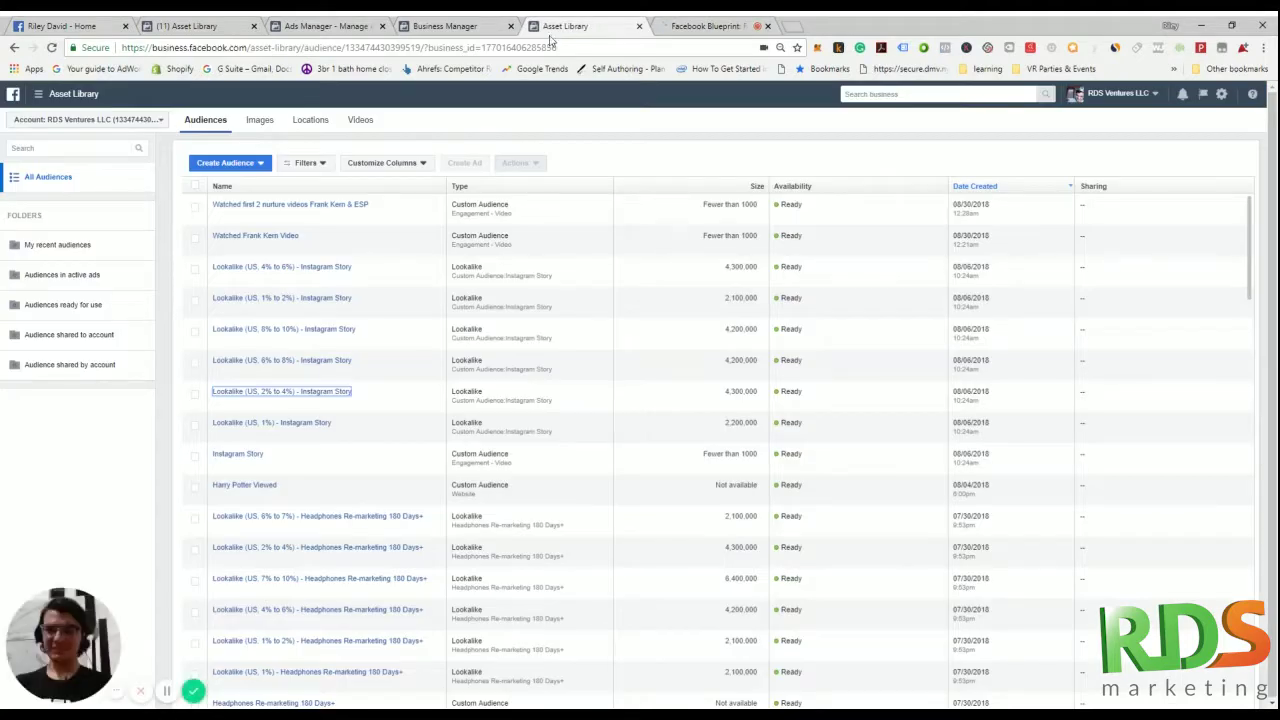
pyautogui.click(713, 26)
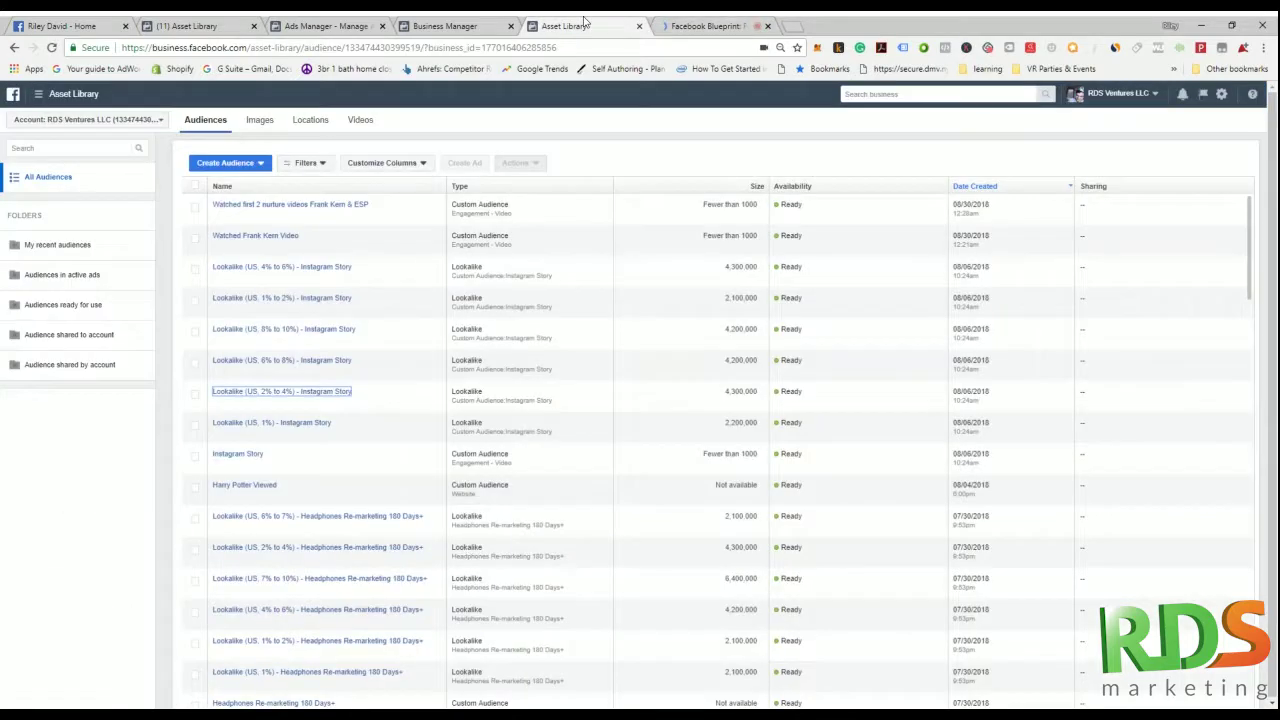
pyautogui.click(565, 26)
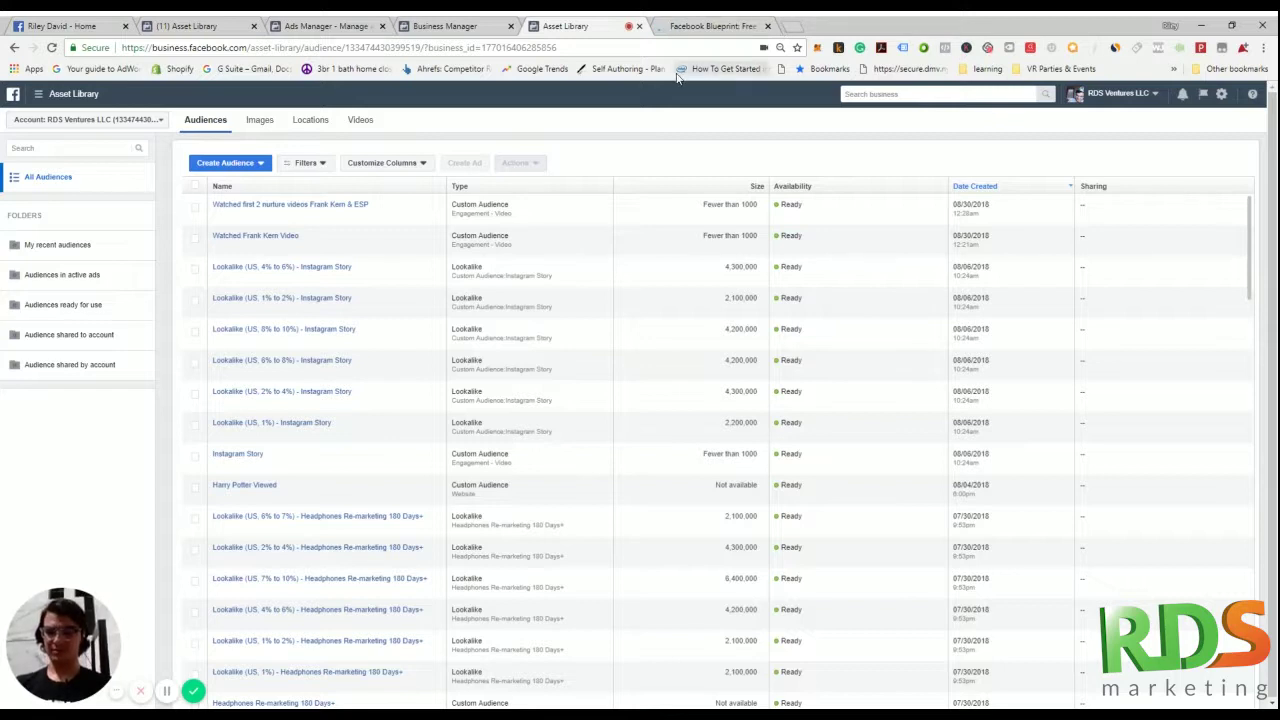
# Open the free Facebook ads course site at course.rds.marketing in a new browser tab
pyautogui.click(794, 30)
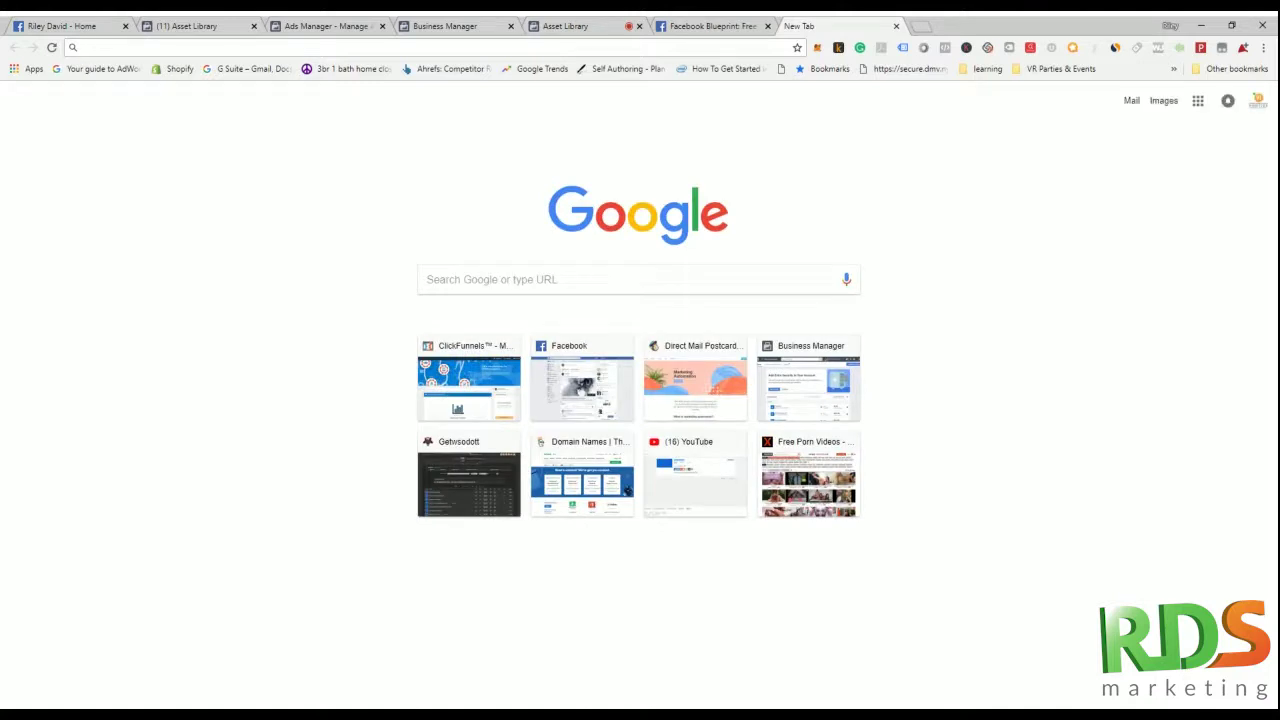
pyautogui.write('course.rds.marketing')
pyautogui.press('Return')
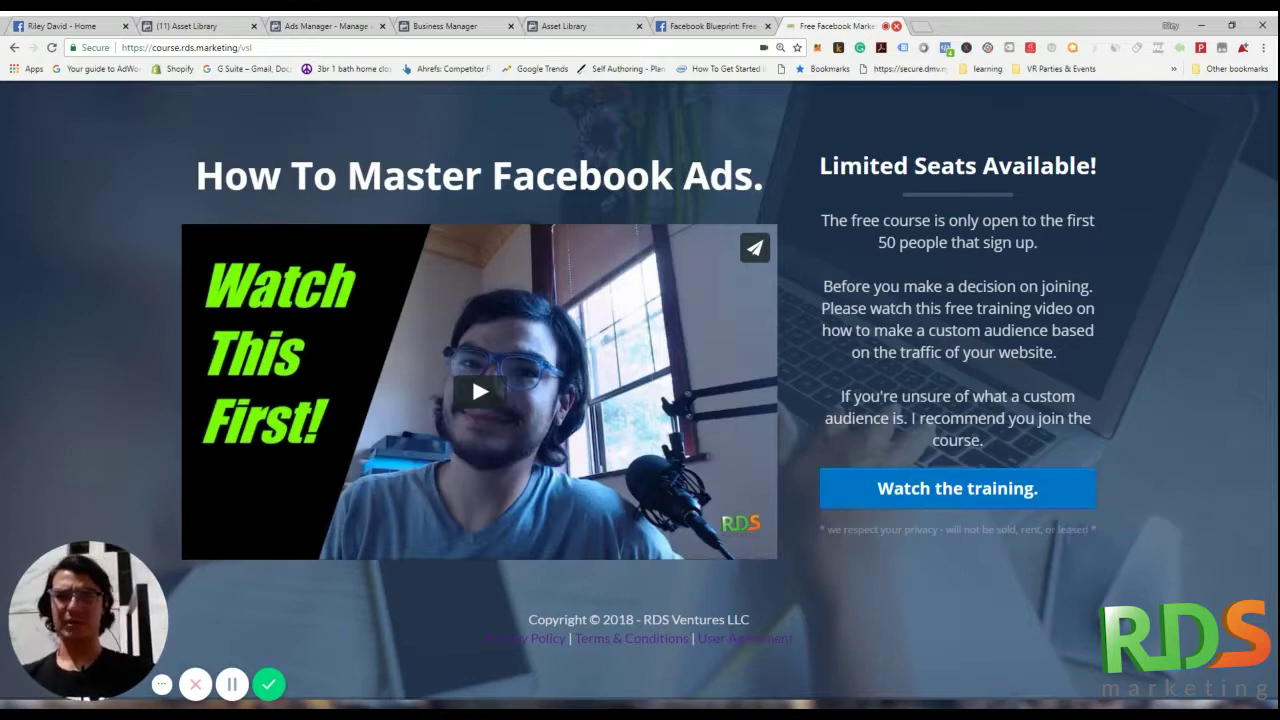
# Close the course site and return to Business Manager to look over its ad accounts and pages
pyautogui.click(896, 26)
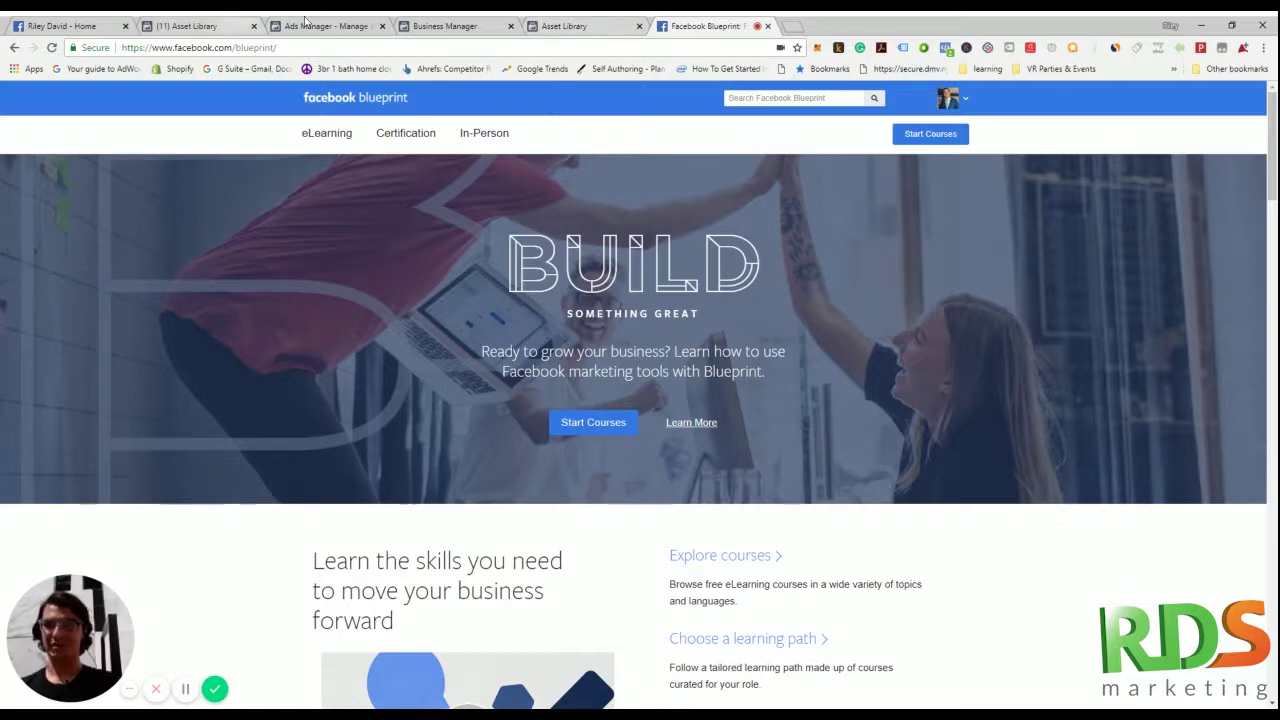
pyautogui.click(440, 25)
pyautogui.scroll(-3, 307, 410)
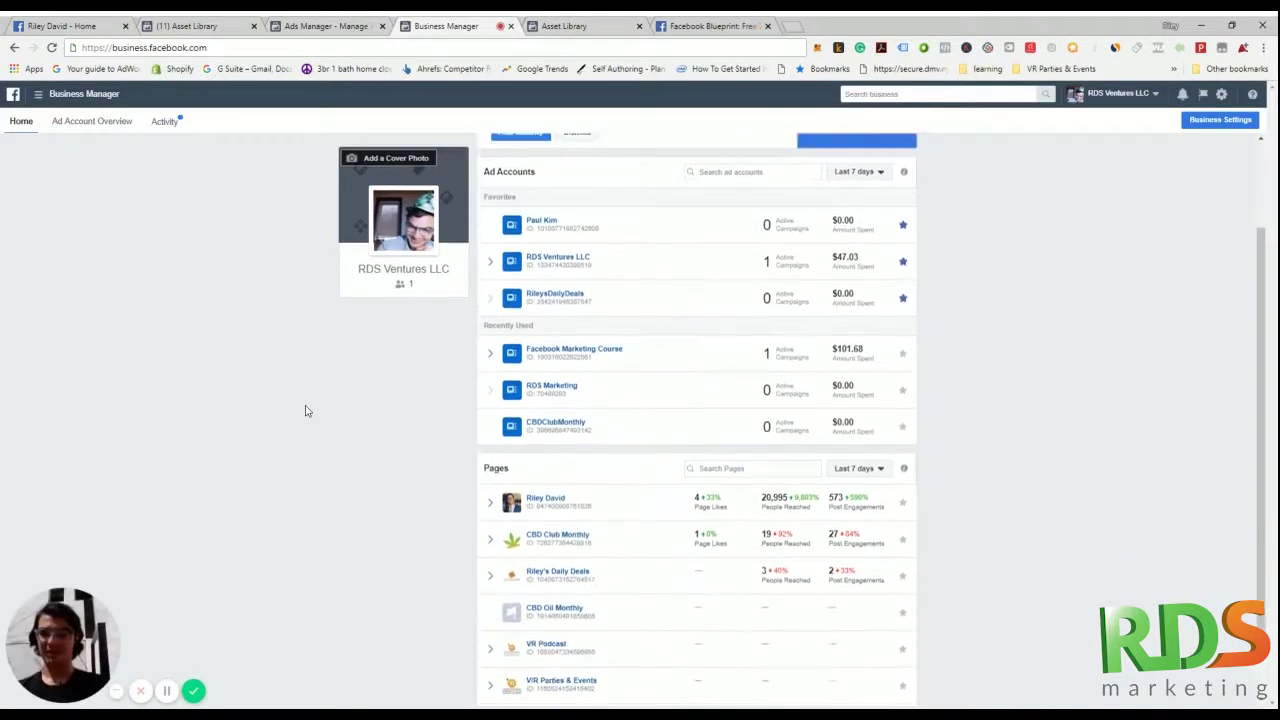
pyautogui.scroll(3, 697, 410)
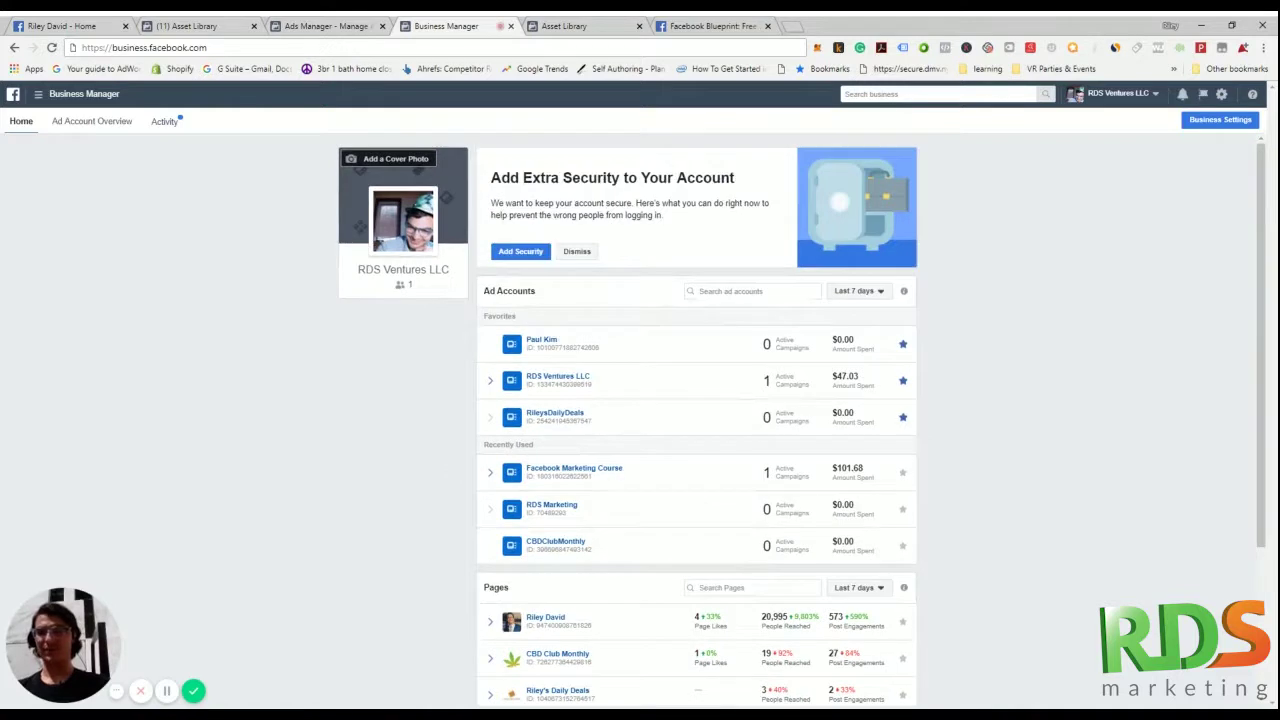